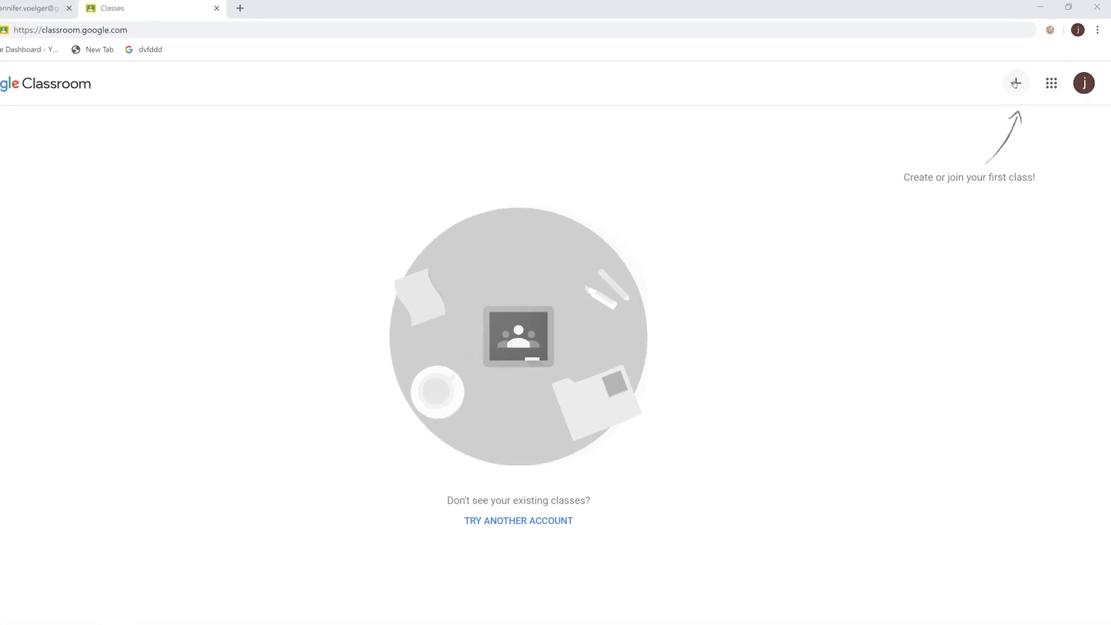
# - Start creating a new class and accept the notice about not using Classroom at a school with students
pyautogui.click(987, 99)
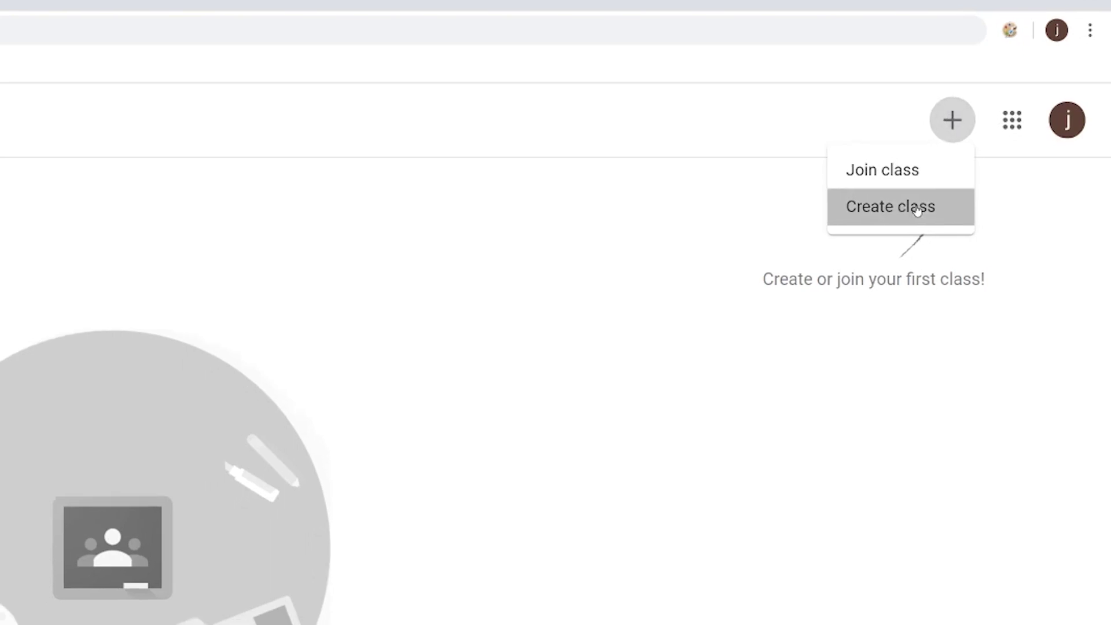
pyautogui.click(916, 209)
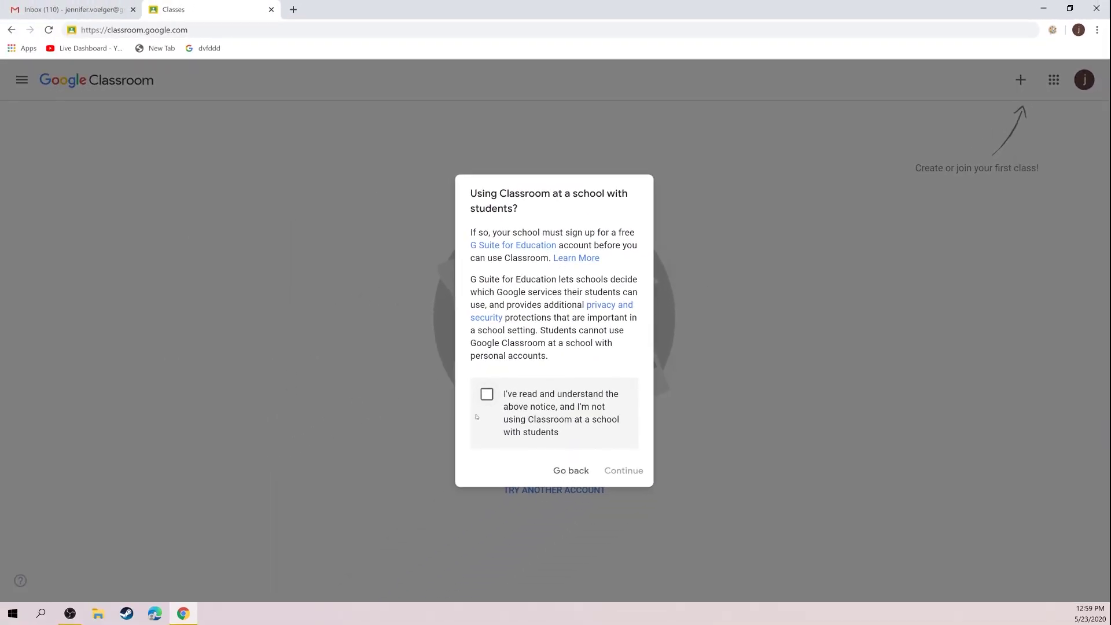
pyautogui.click(487, 395)
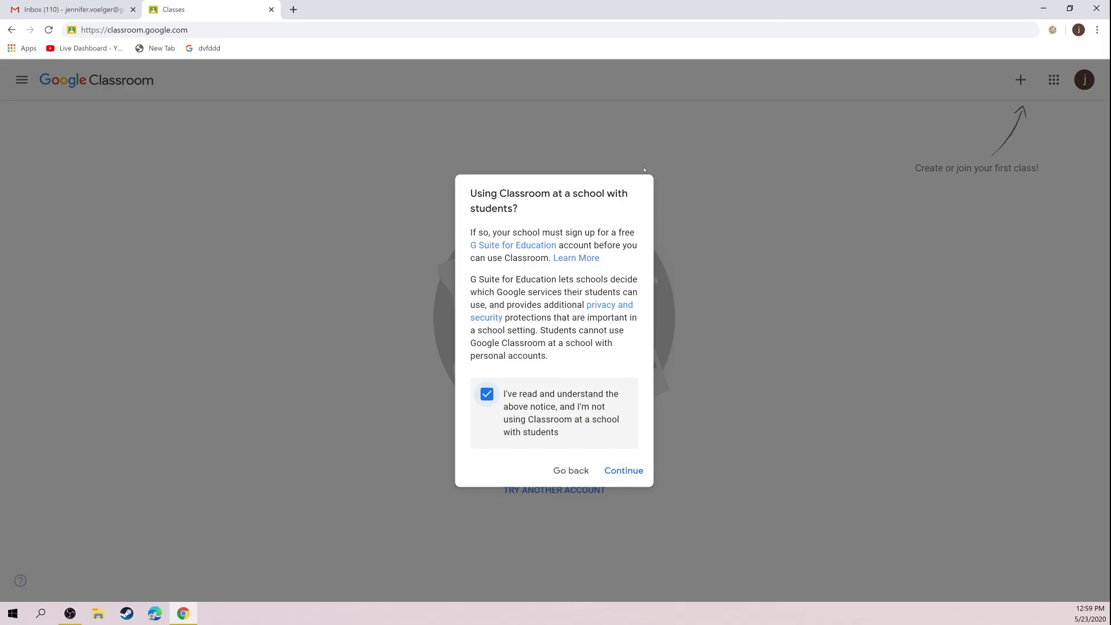
pyautogui.click(633, 473)
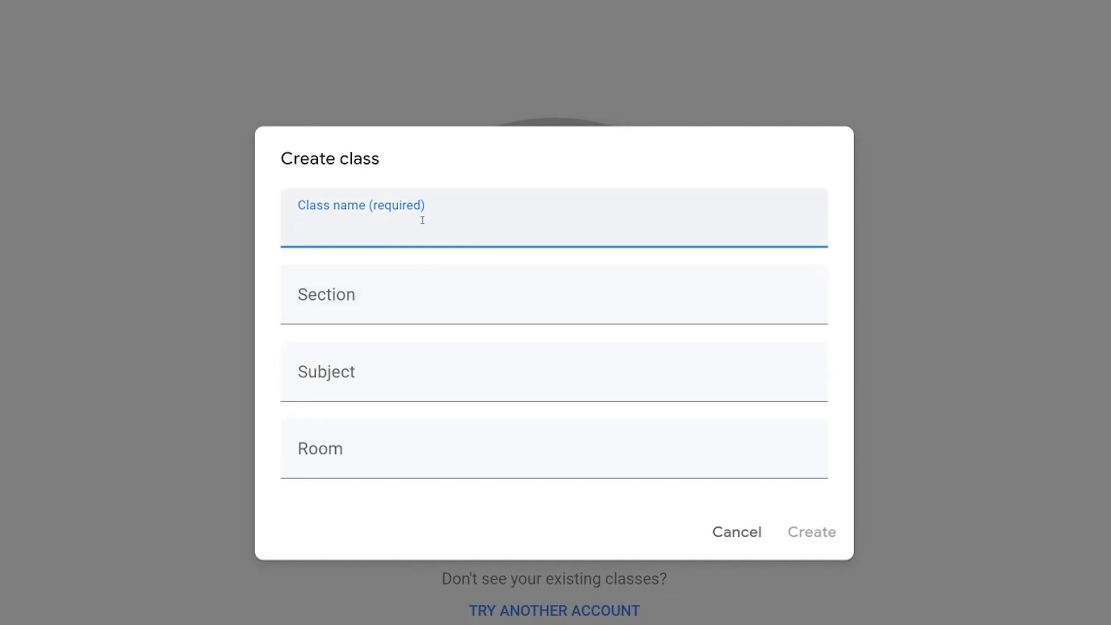
# - Enter "FACS - Family and Consumer Sciences" as the class name
pyautogui.write('FACS')
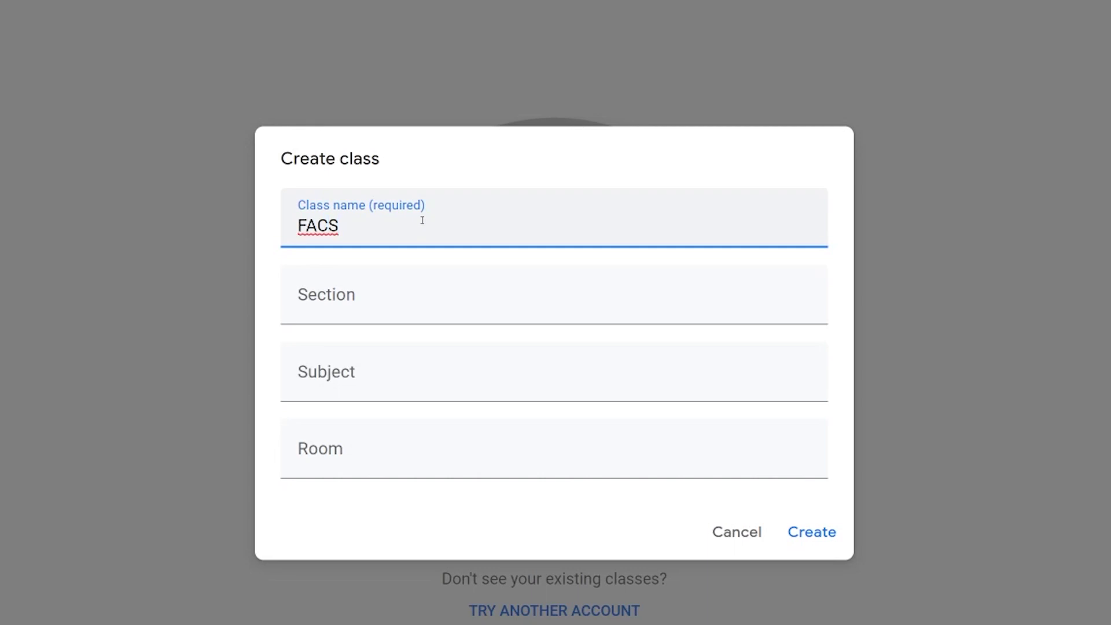
pyautogui.write(' 0')
pyautogui.press('BackSpace')
pyautogui.write('- Family and Consumer Sciences')
# - Set the class section to "Period 1" and the subject to "FACS"
pyautogui.click(350, 292)
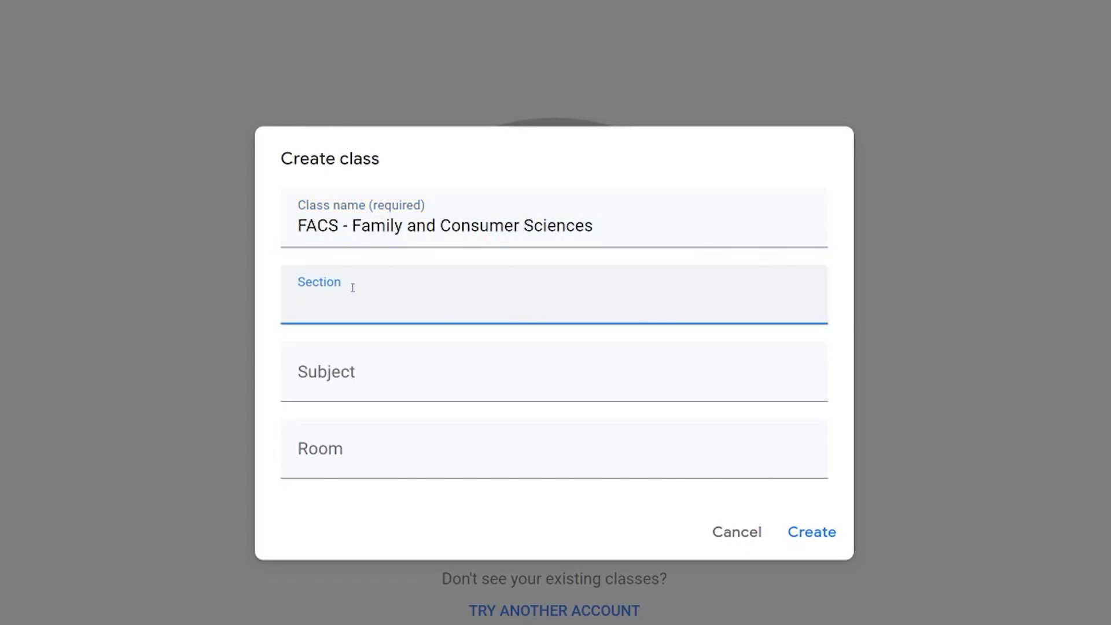
pyautogui.write('Period 1')
pyautogui.click(323, 363)
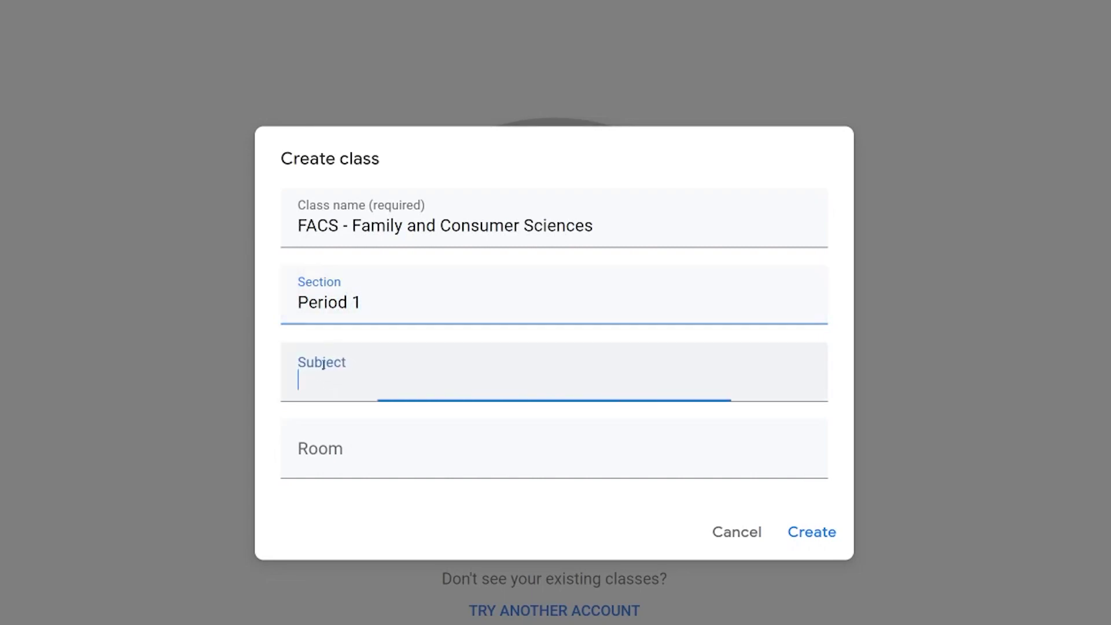
pyautogui.write('FAC')
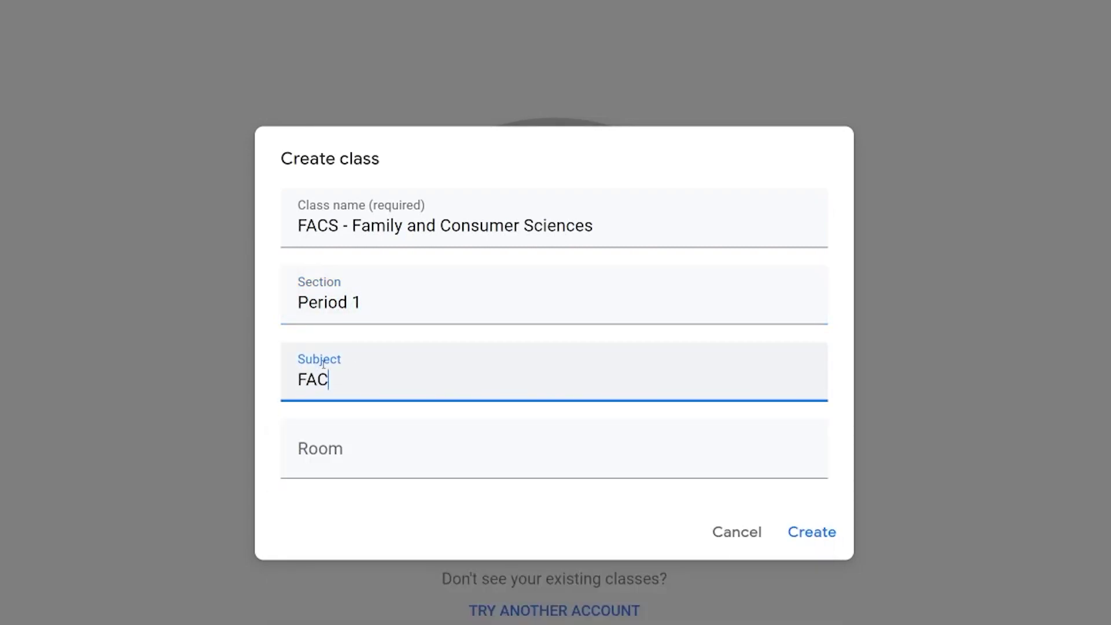
pyautogui.write('S')
# - Replace the whole class name with "Food & Culture"
pyautogui.click(625, 228)
pyautogui.moveTo(625, 228); pyautogui.dragTo(149, 219)
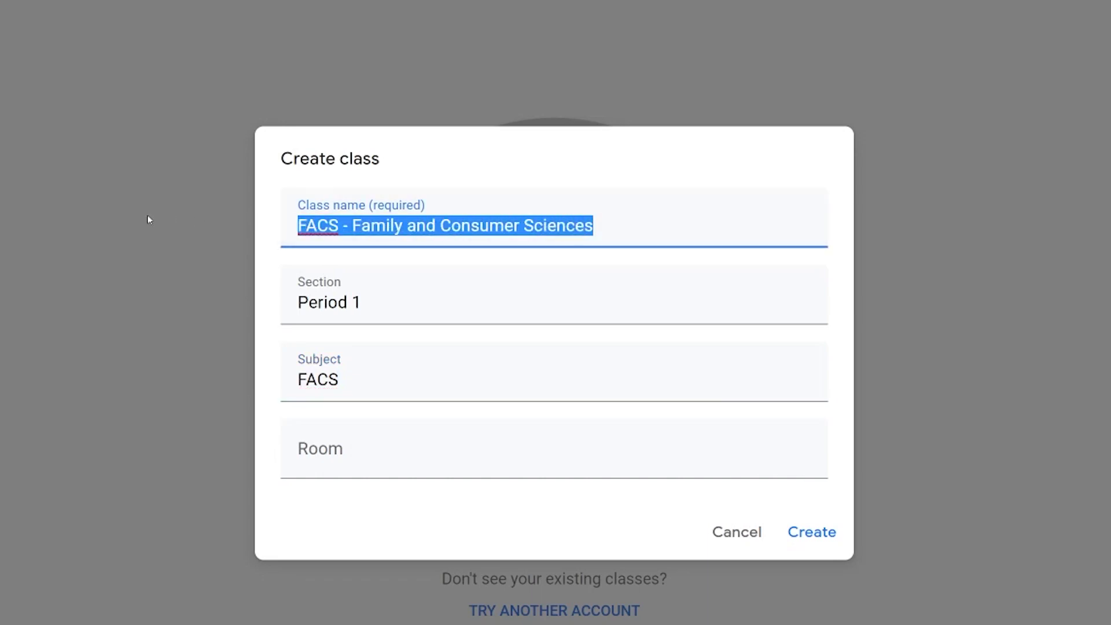
pyautogui.write('Food ')
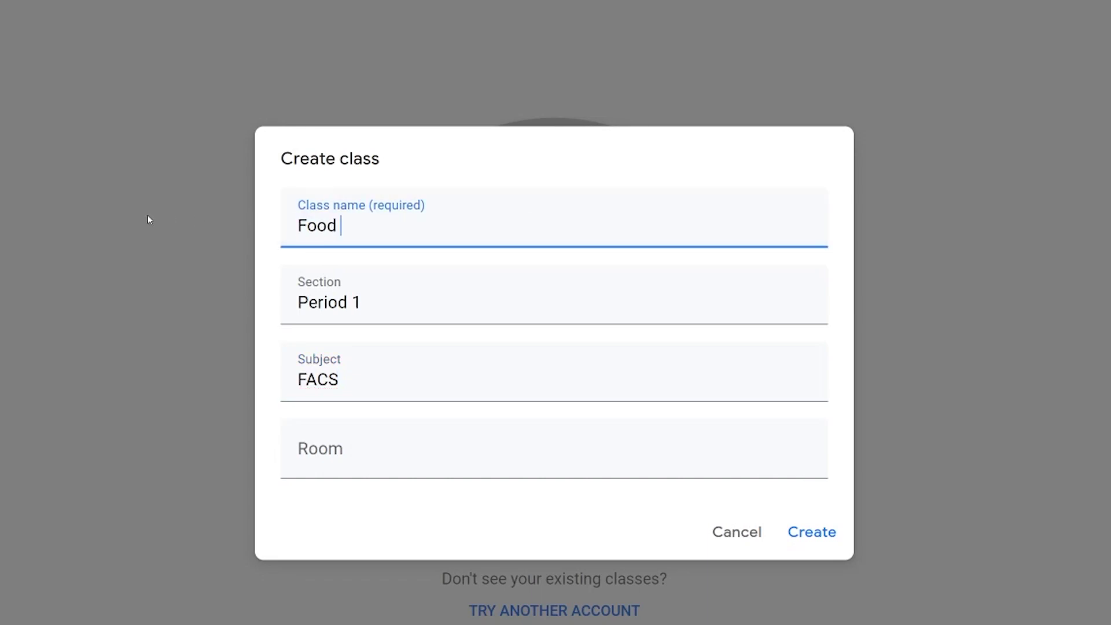
pyautogui.write('& Culture')
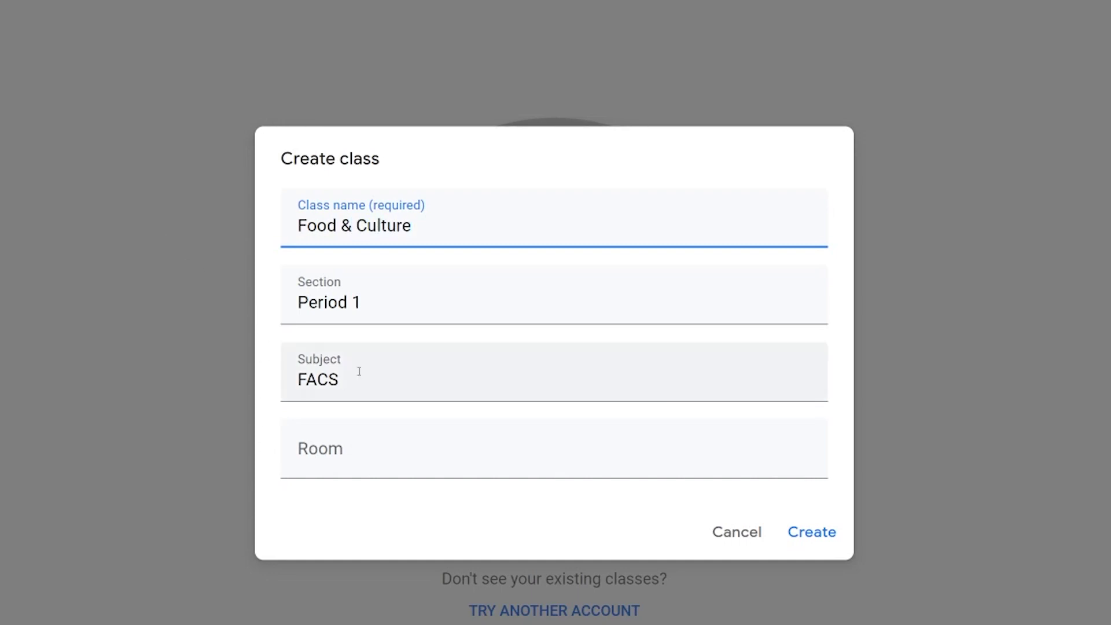
# - Set the room to 304 and create the class, dismissing the introductory notice
pyautogui.click(359, 465)
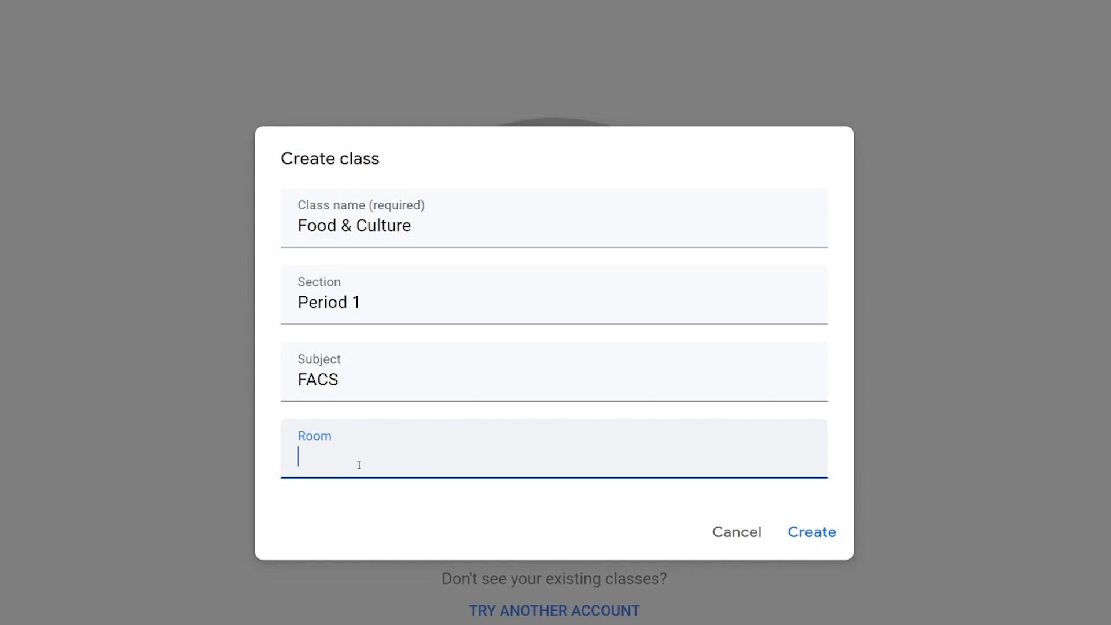
pyautogui.write('304')
pyautogui.click(814, 534)
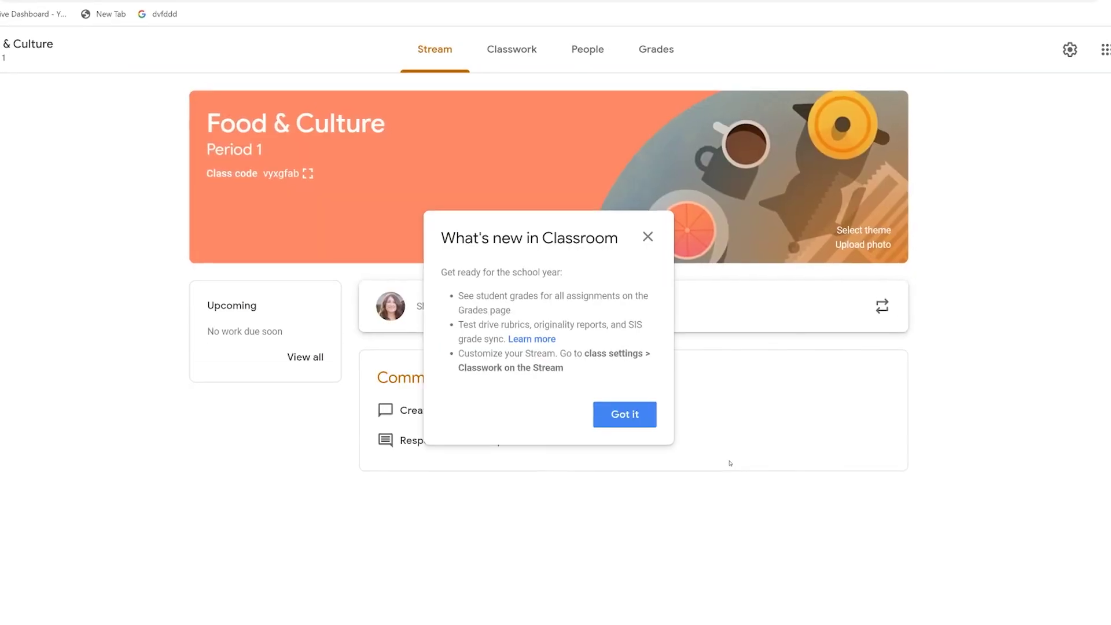
pyautogui.click(640, 415)
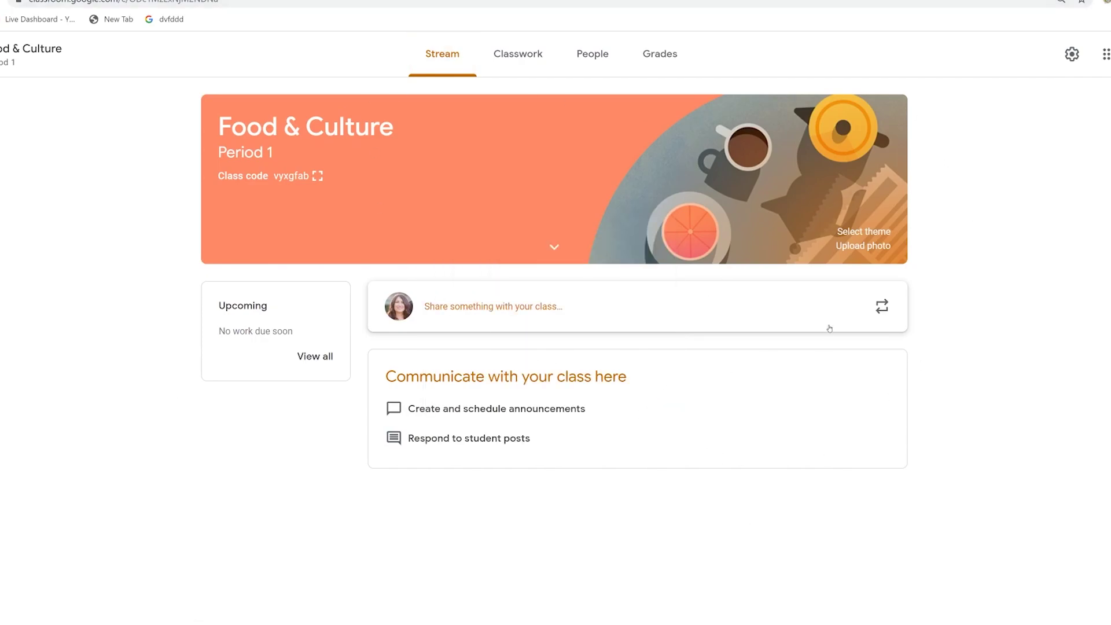
# - Change the class theme to the purple yarn and knitting needles image from the Other category
pyautogui.click(876, 236)
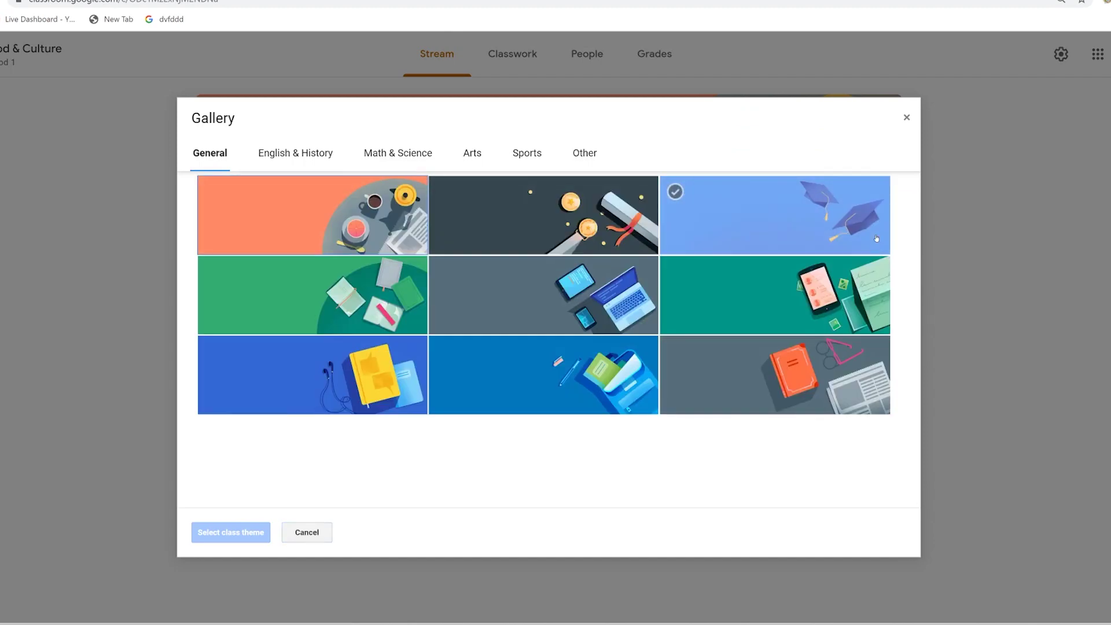
pyautogui.click(595, 160)
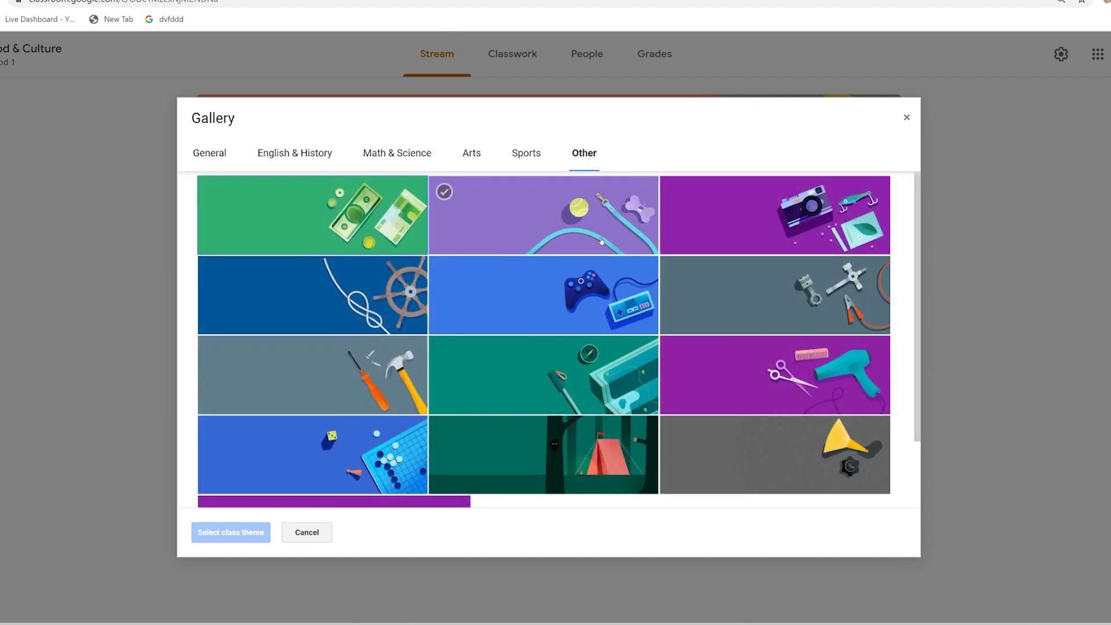
pyautogui.scroll(-1, 570, 438)
pyautogui.scroll(-2, 570, 438)
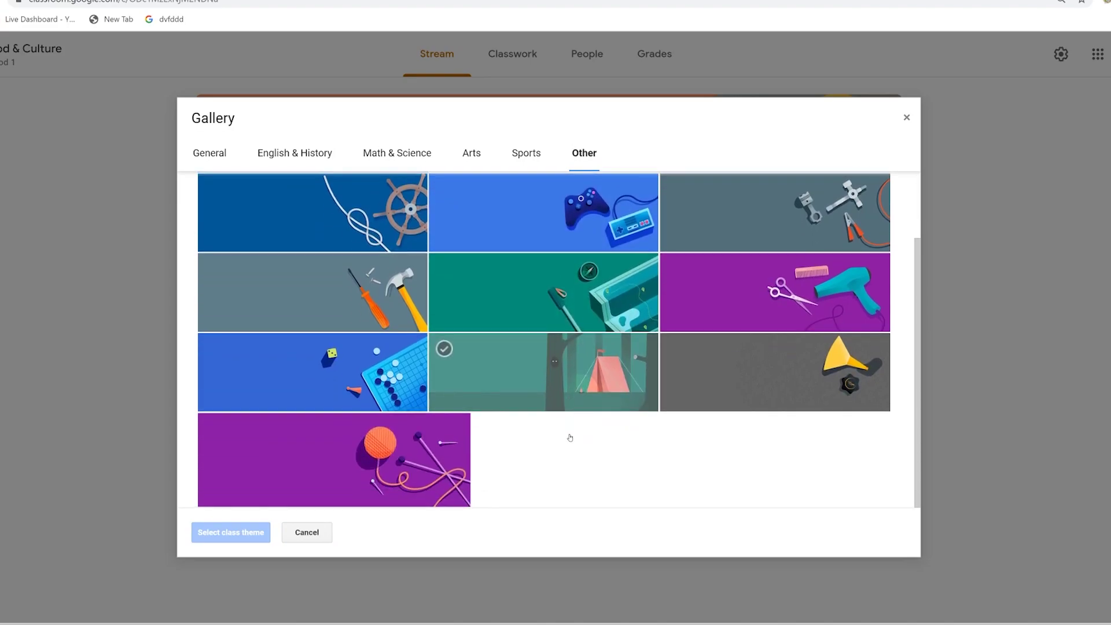
pyautogui.click(249, 486)
pyautogui.click(233, 532)
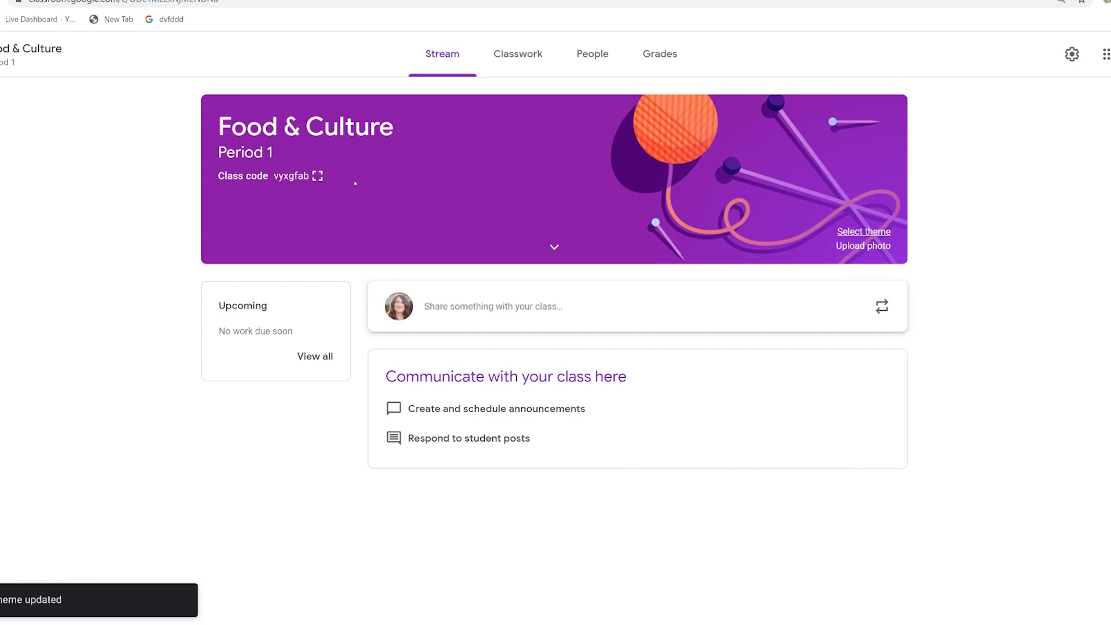
# - Display the class code enlarged, highlight it for viewing, and close the display
pyautogui.click(318, 177)
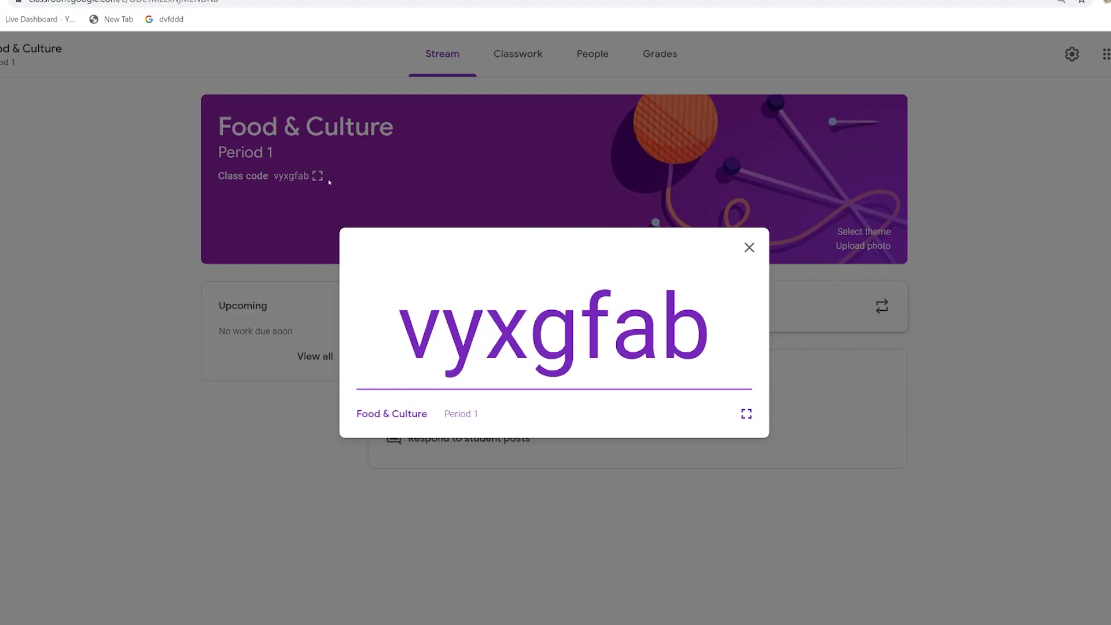
pyautogui.moveTo(412, 346); pyautogui.dragTo(725, 351)
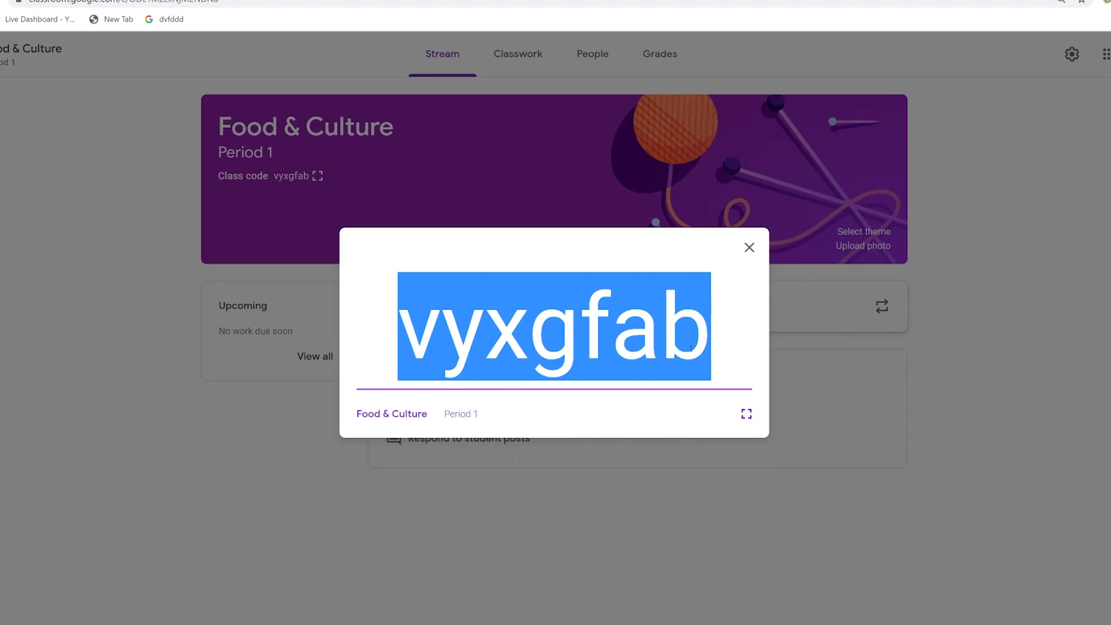
pyautogui.click(753, 247)
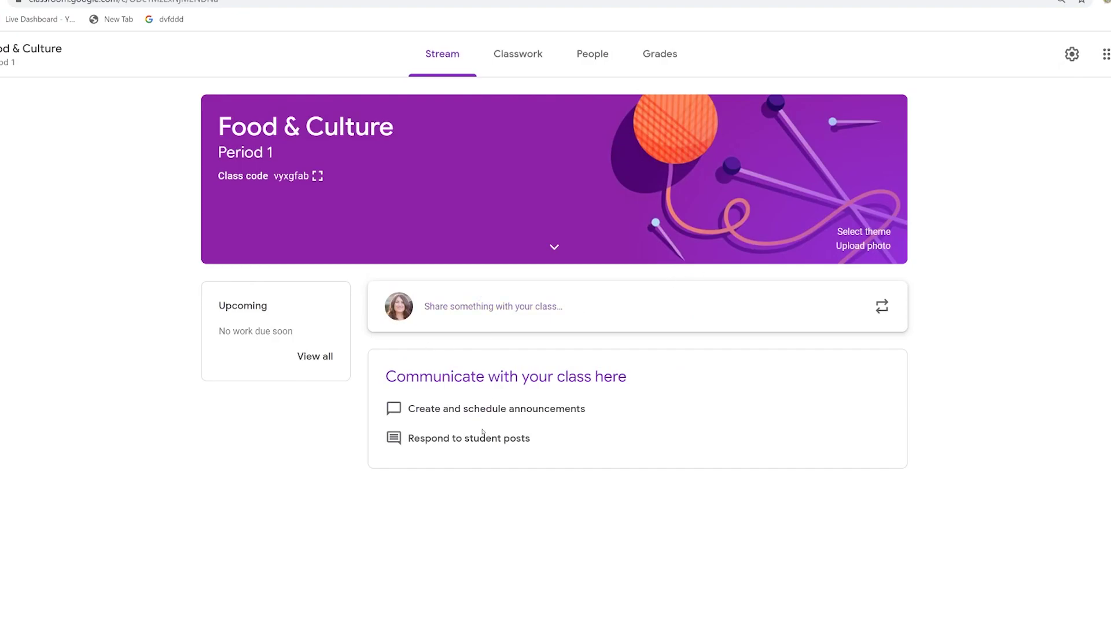
# - Open a new class announcement in the stream and examine its student audience and attachment options
pyautogui.click(515, 302)
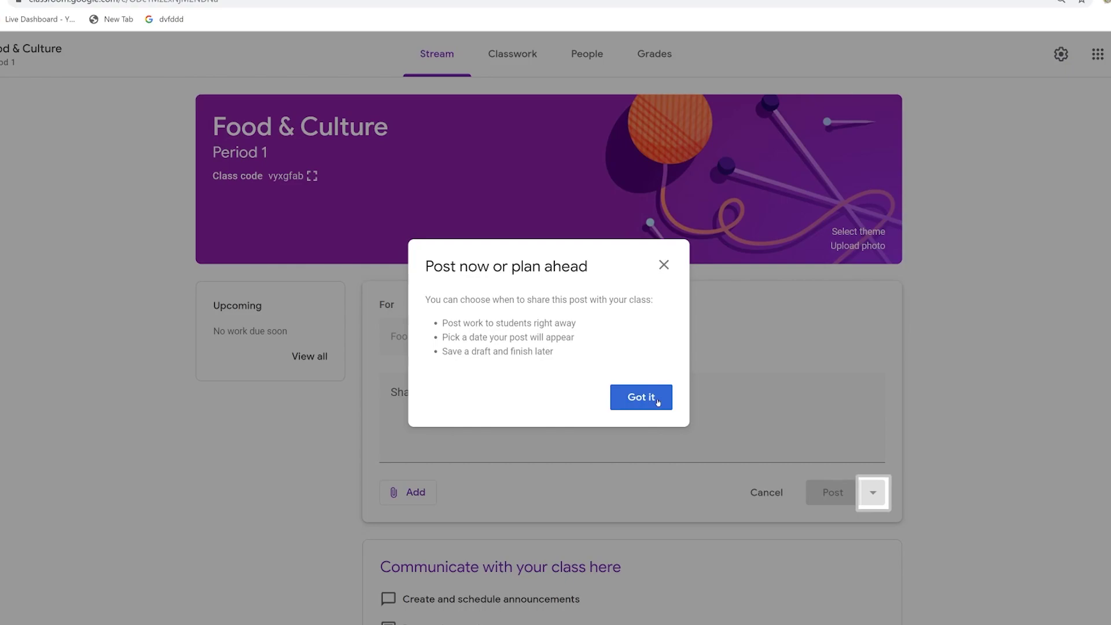
pyautogui.click(658, 402)
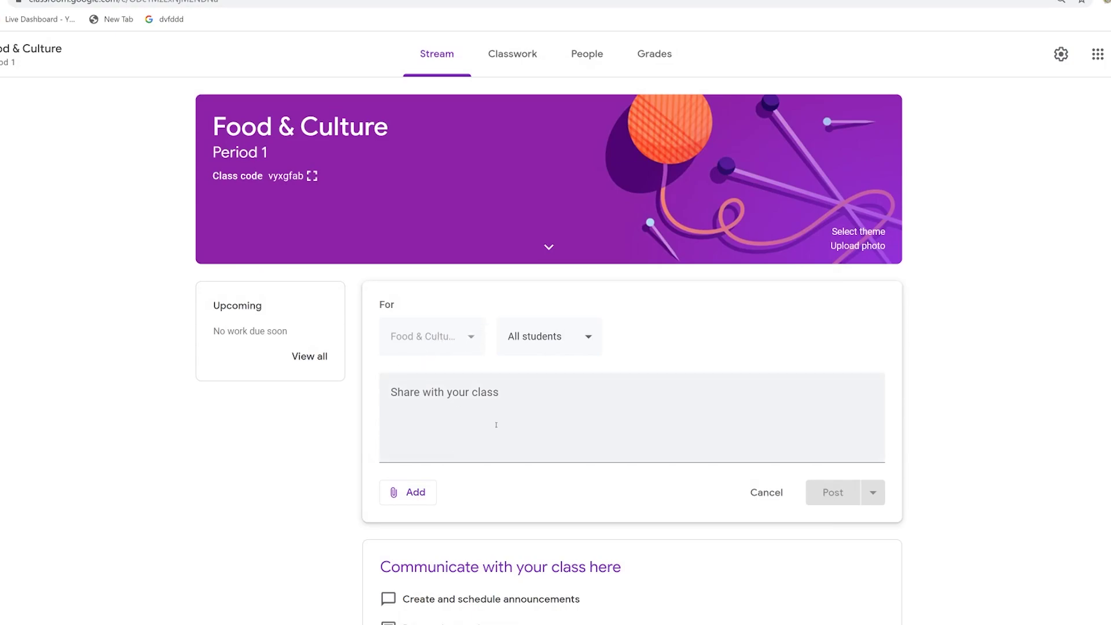
pyautogui.click(549, 336)
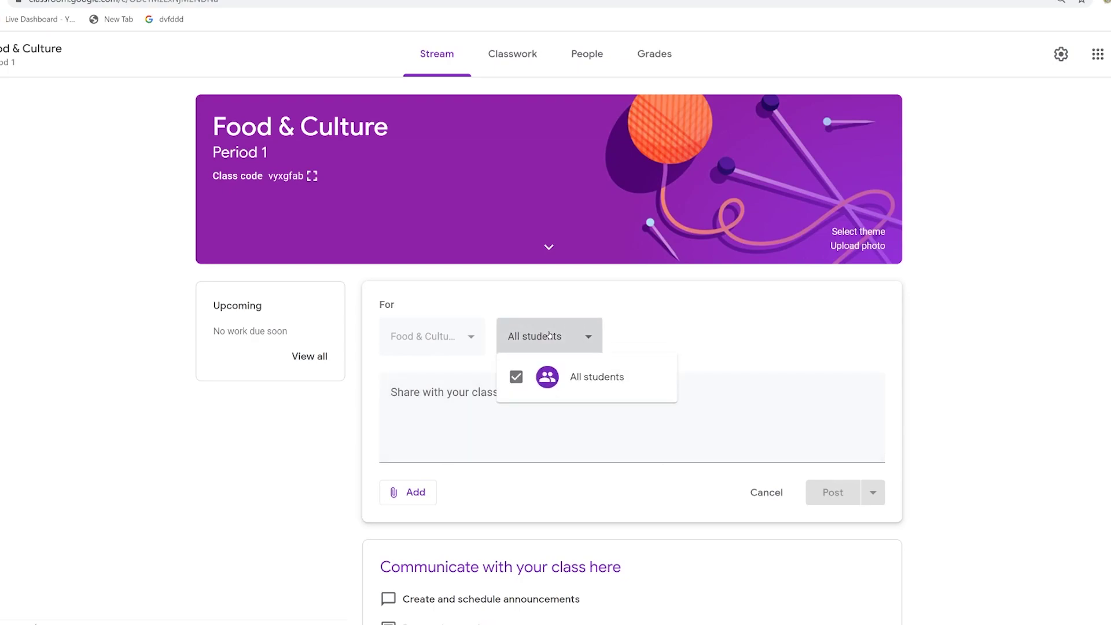
pyautogui.click(554, 382)
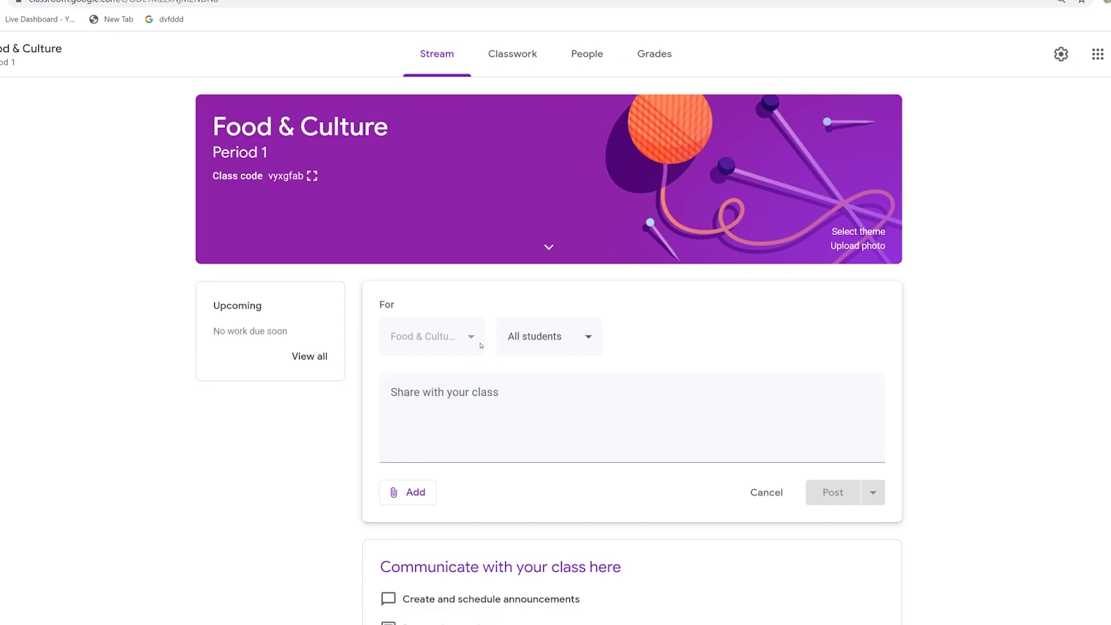
pyautogui.click(531, 345)
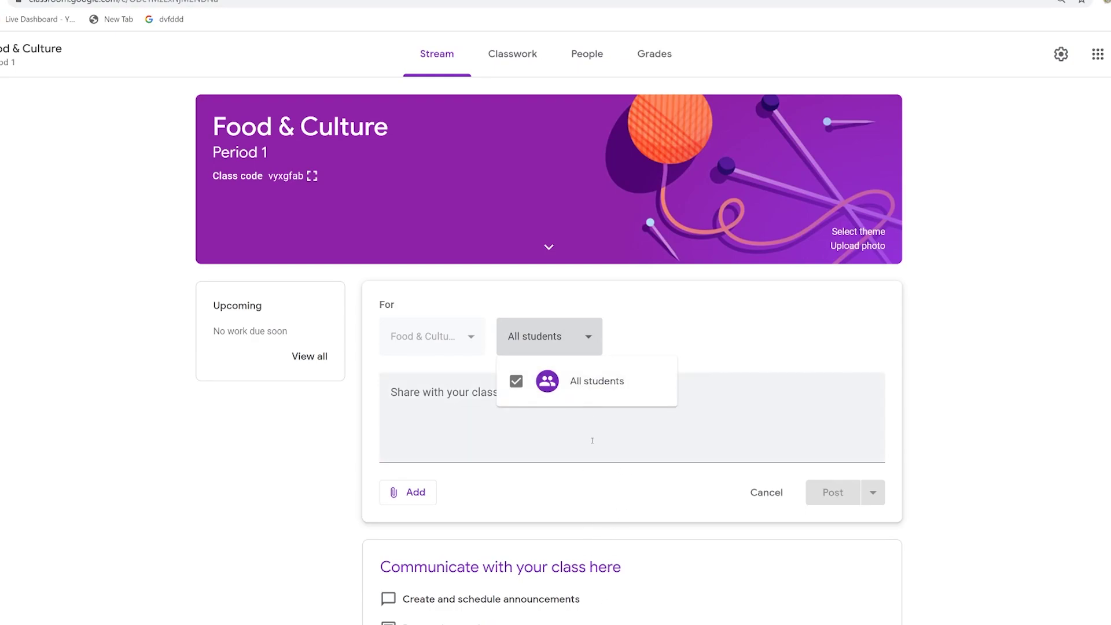
pyautogui.click(669, 320)
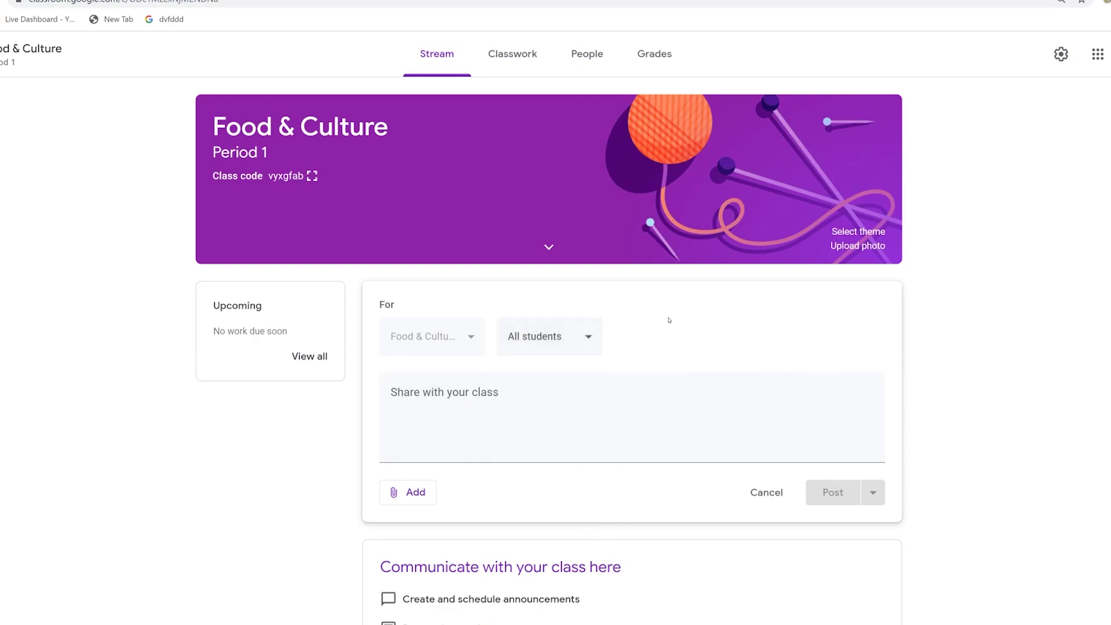
pyautogui.click(413, 494)
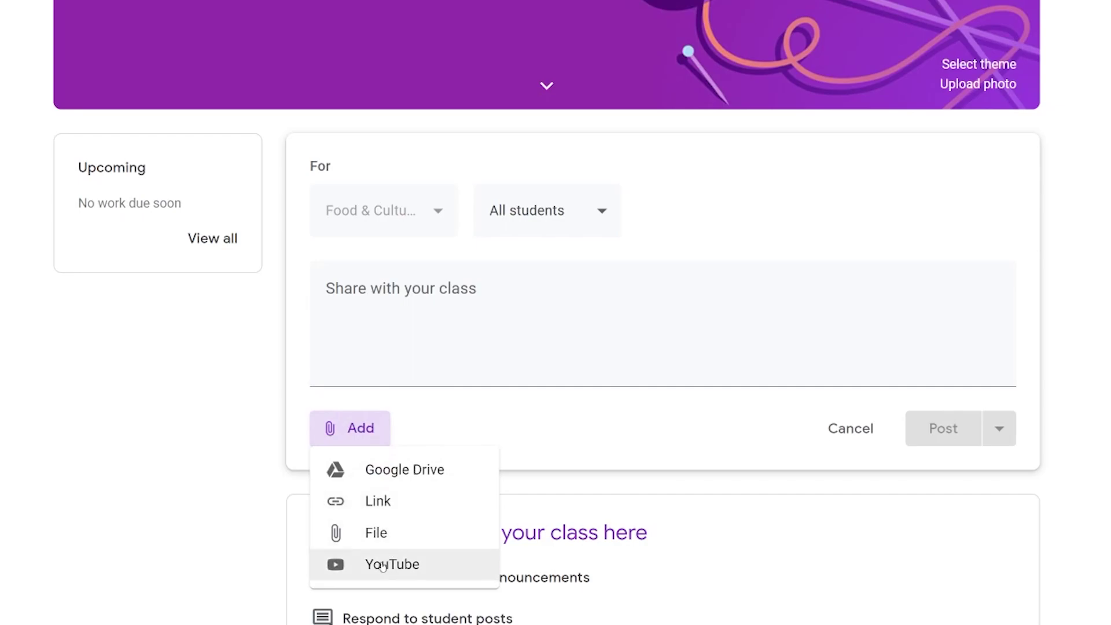
pyautogui.click(717, 213)
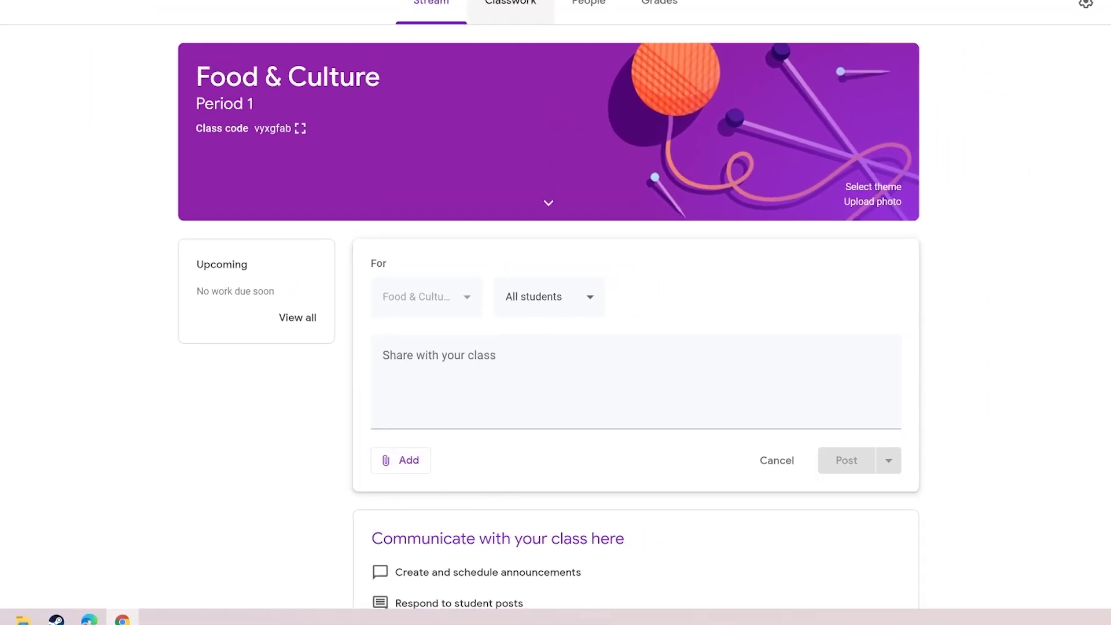
# - Start a new assignment in the classwork of the Food & Culture class and dismiss the materials tip
pyautogui.click(500, 5)
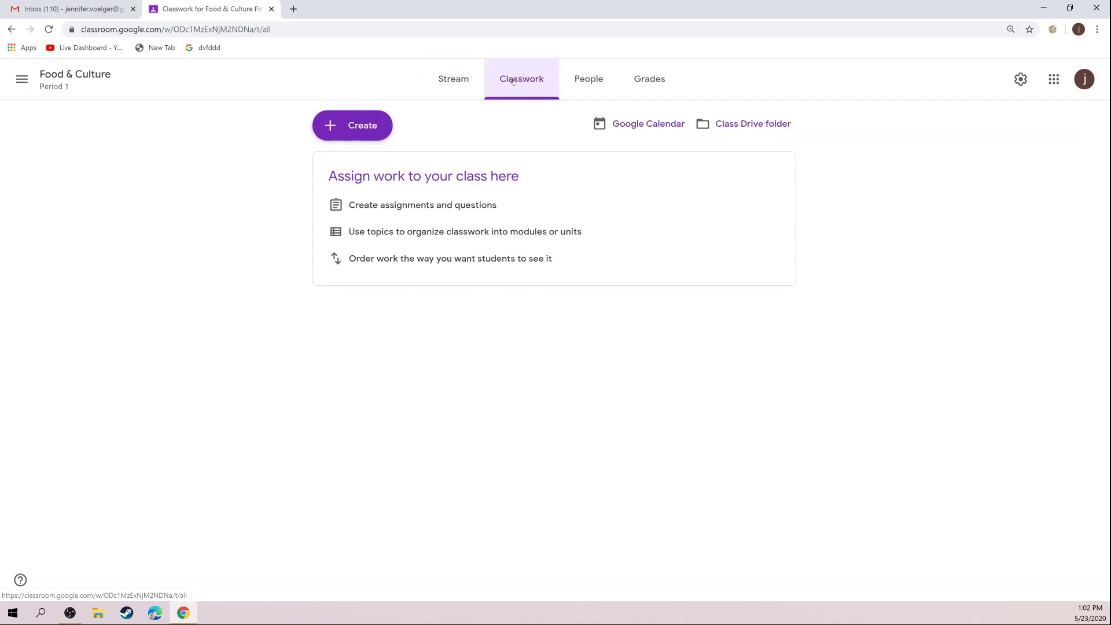
pyautogui.click(366, 130)
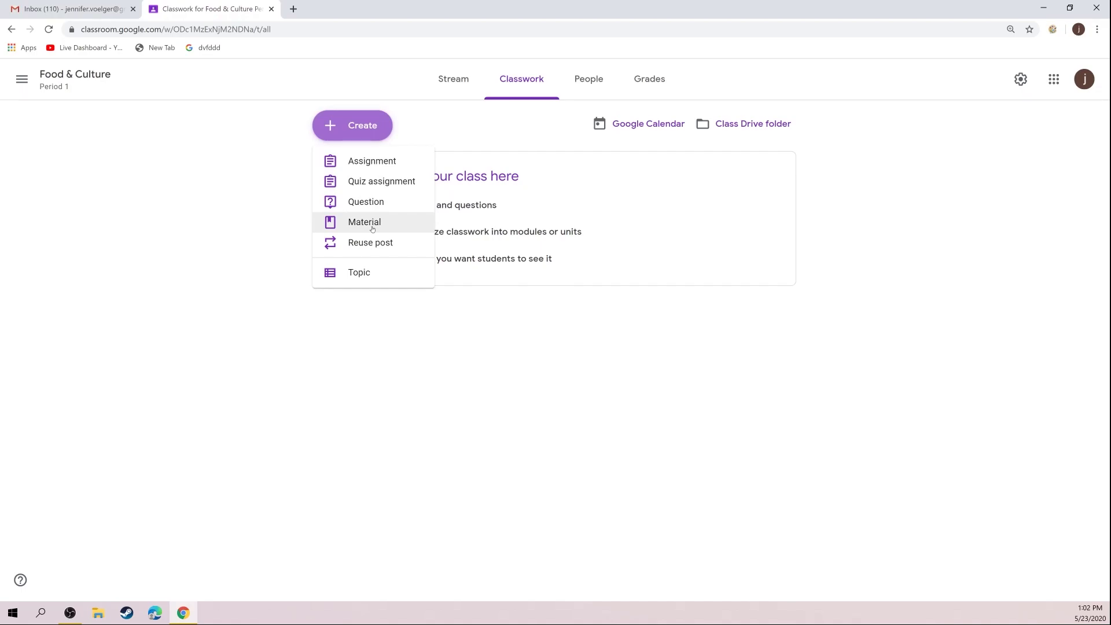
pyautogui.click(364, 166)
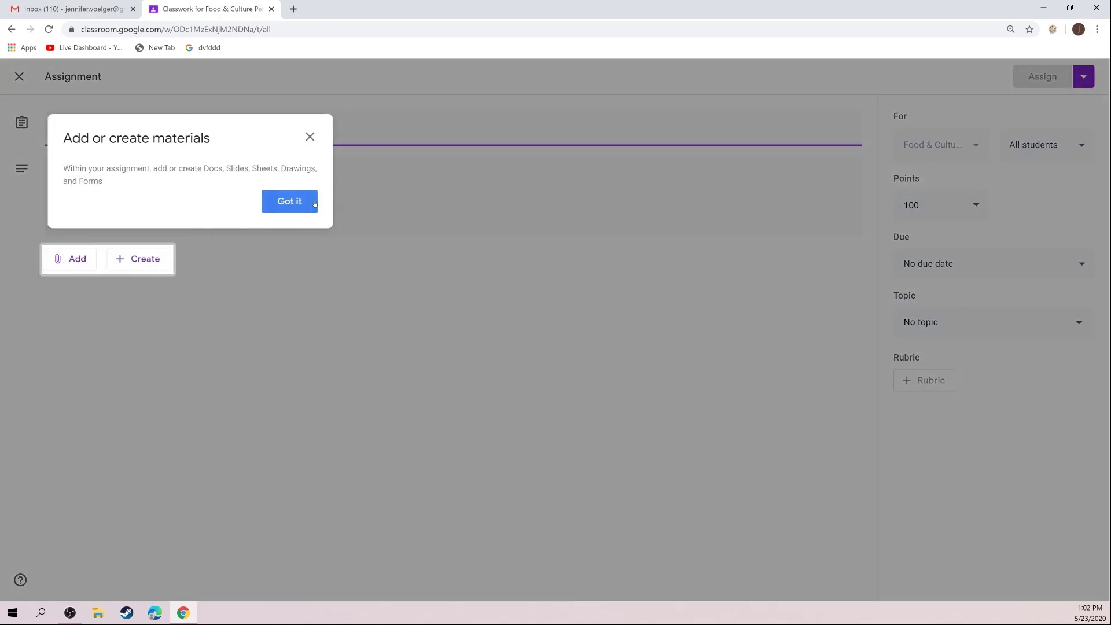
pyautogui.click(315, 204)
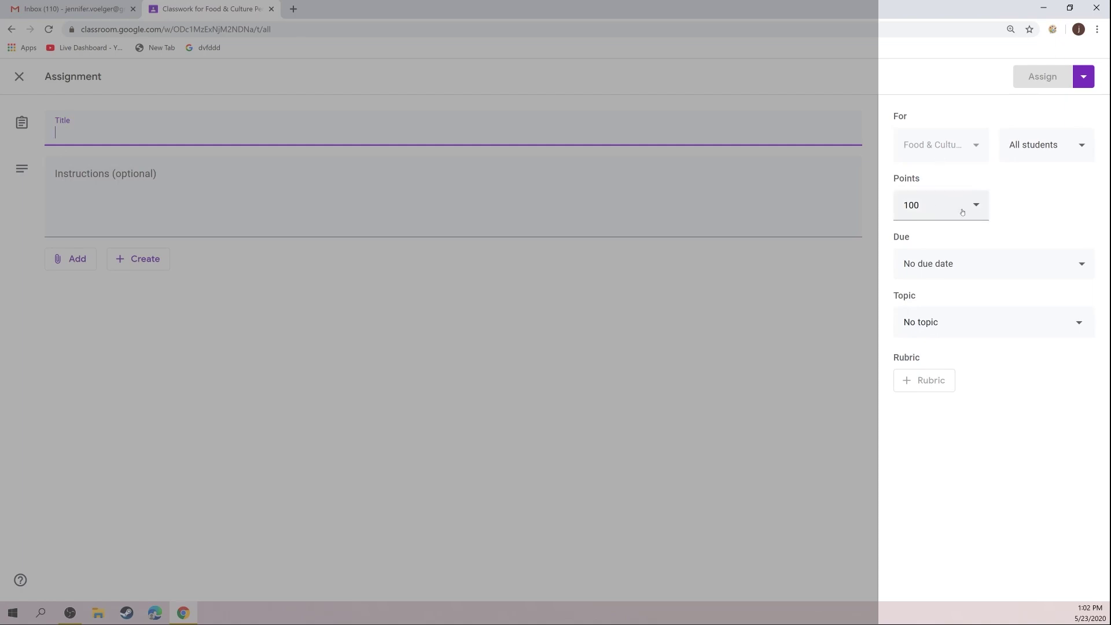
# - Set the assignment's points to 5
pyautogui.click(962, 212)
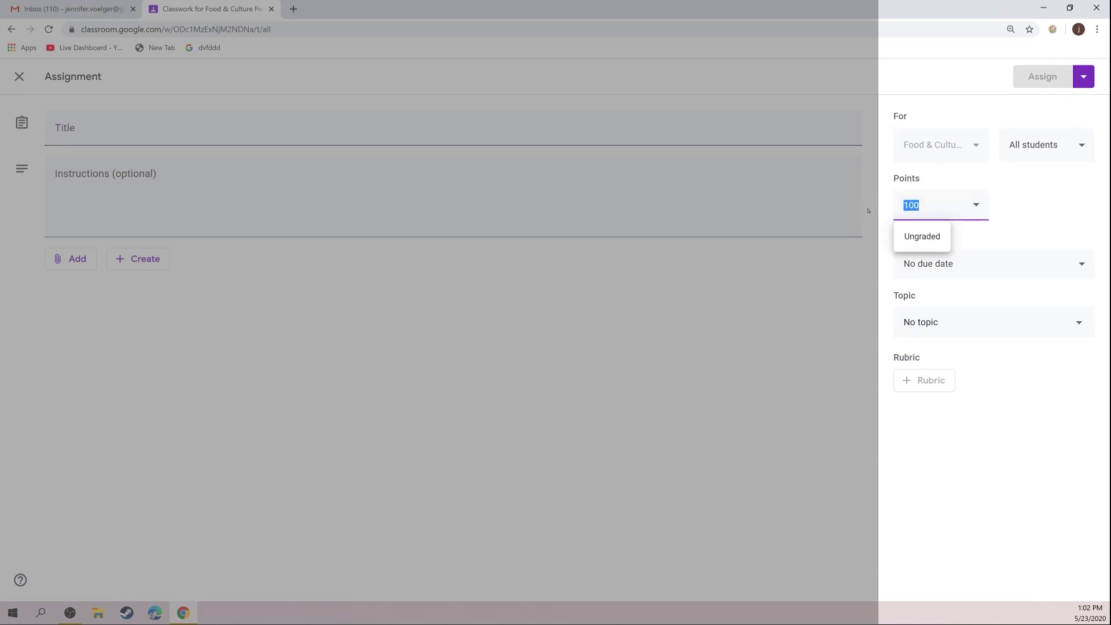
pyautogui.write('5')
pyautogui.click(1024, 199)
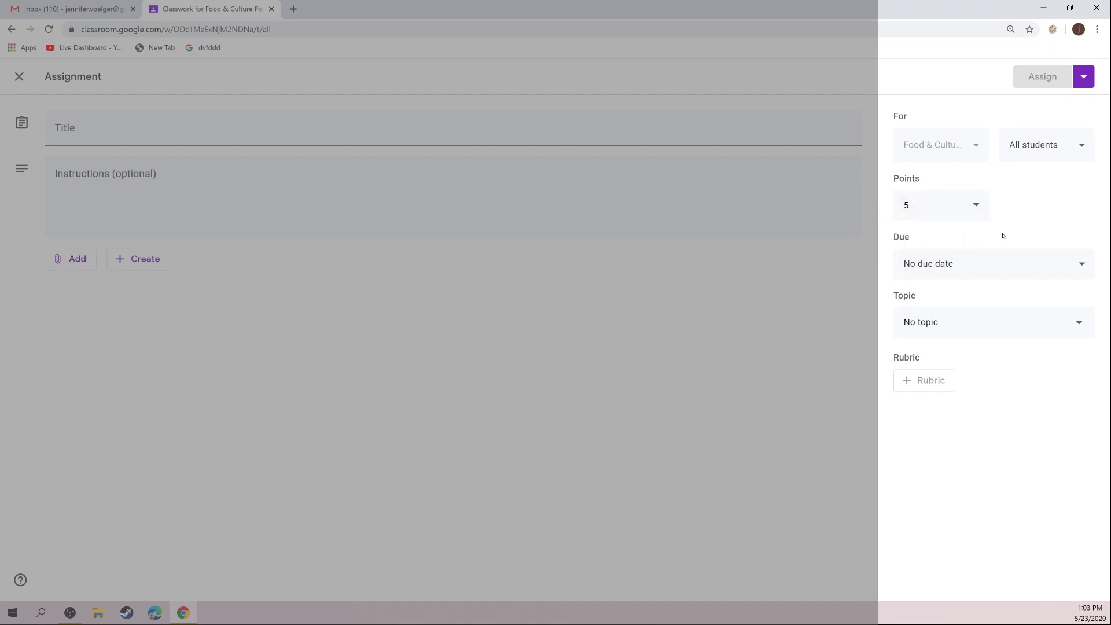
# - Set the assignment's due date to May 26, 2020 at 11:59 PM and start creating a topic for it
pyautogui.click(1047, 276)
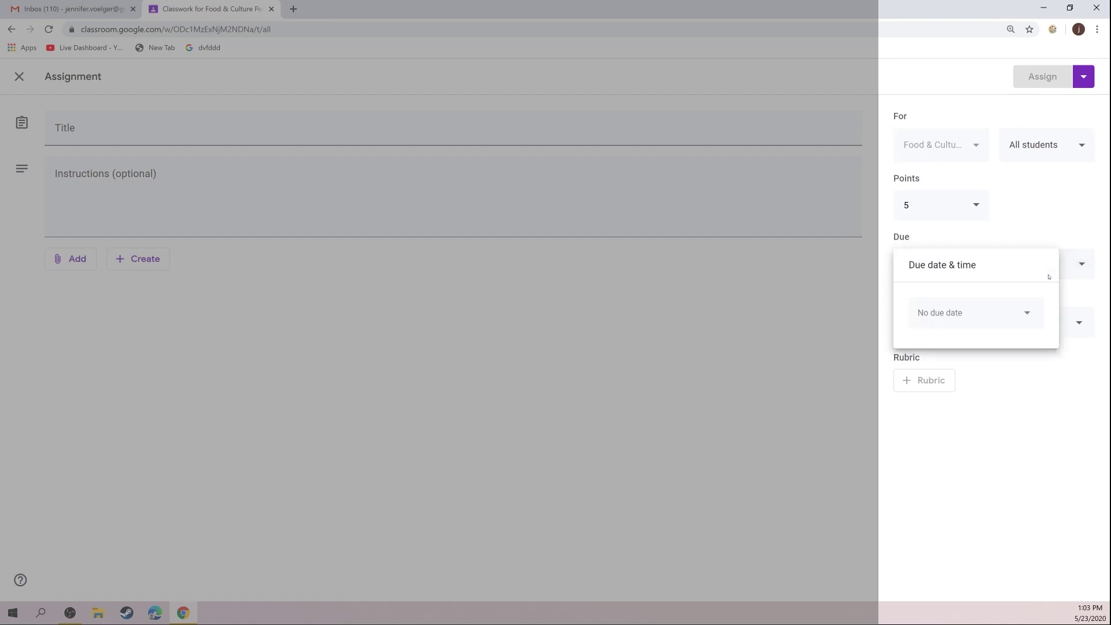
pyautogui.click(1028, 315)
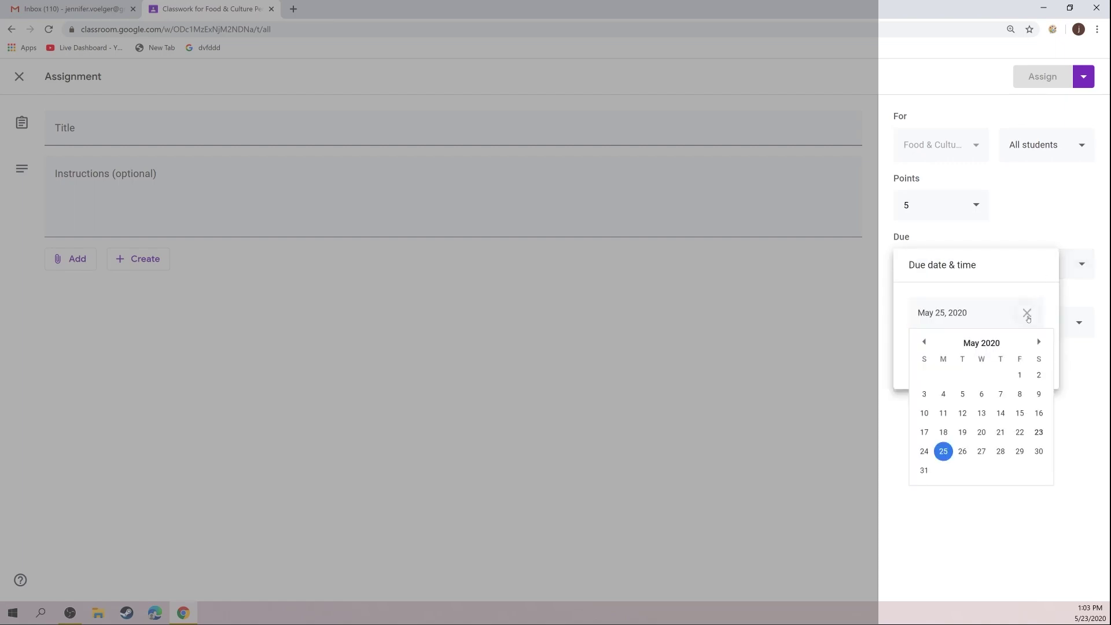
pyautogui.click(961, 451)
pyautogui.click(967, 358)
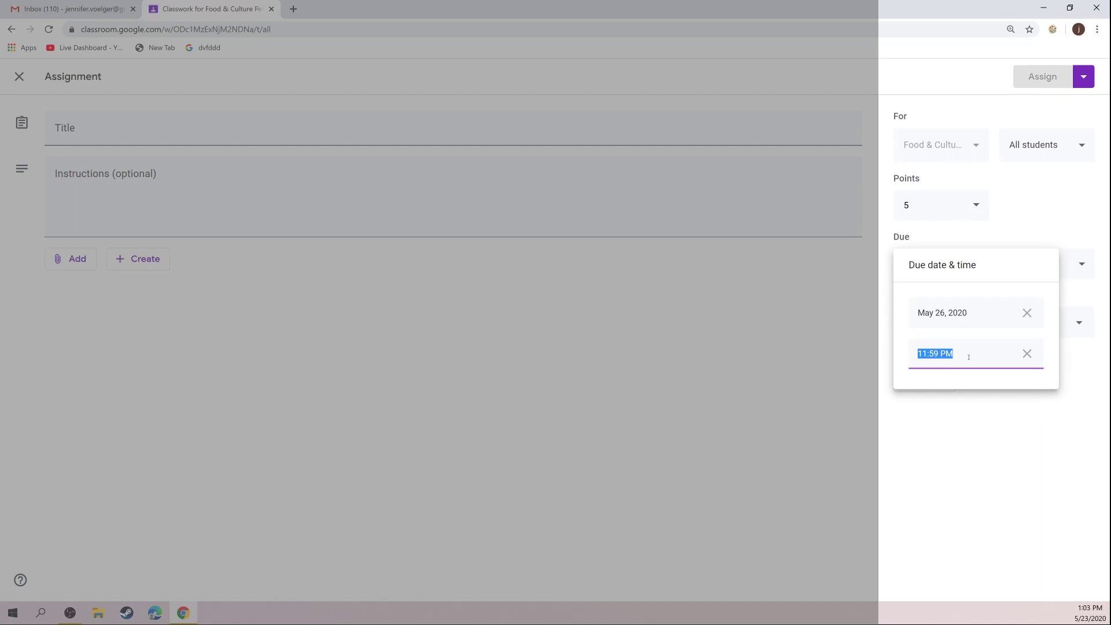
pyautogui.click(797, 422)
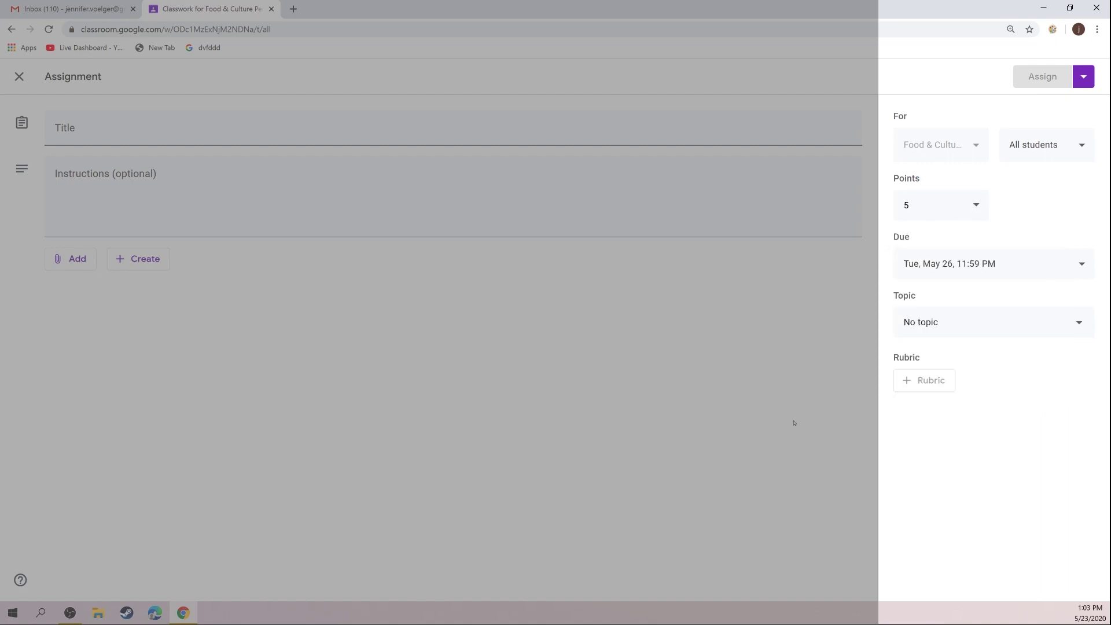
pyautogui.click(992, 329)
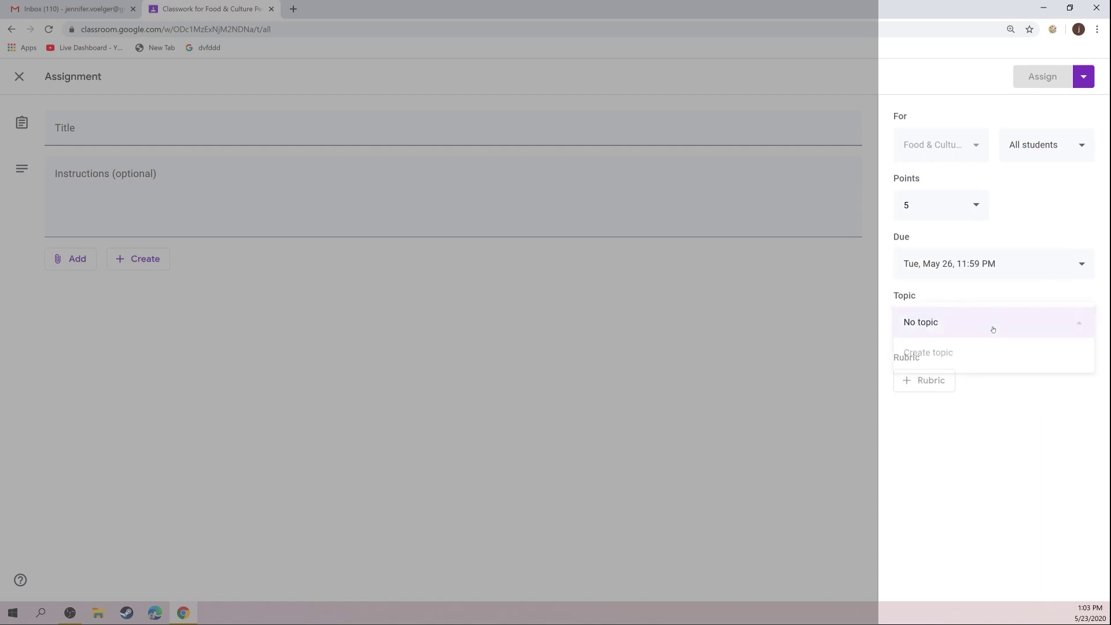
pyautogui.click(987, 362)
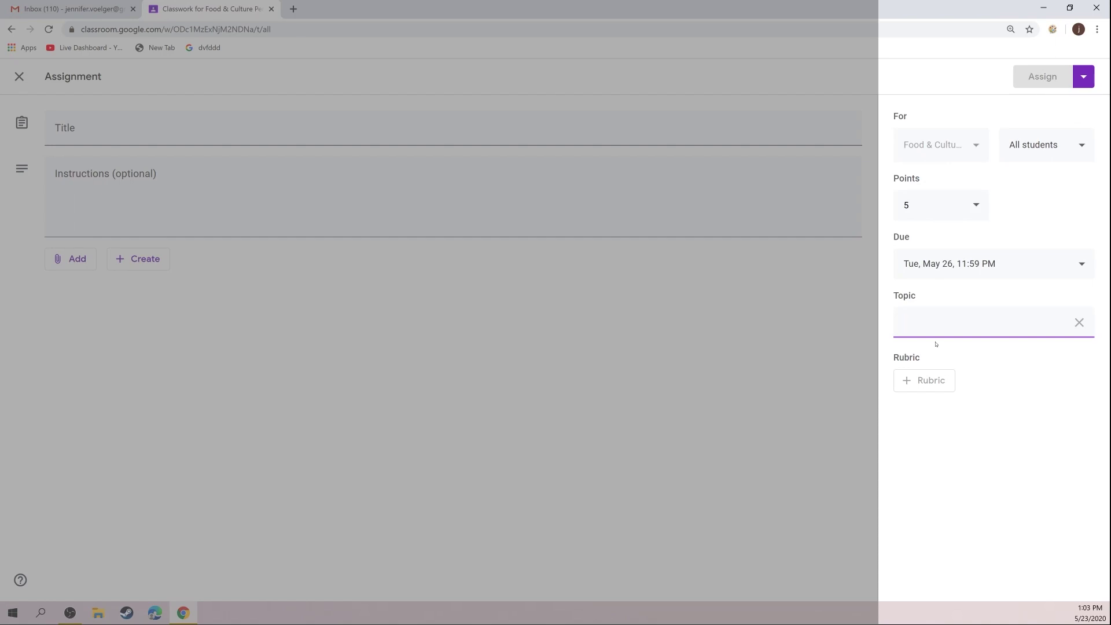
# - Open Google Classroom in a new browser tab and view the stream of the FACS Period 2 class
pyautogui.click(294, 9)
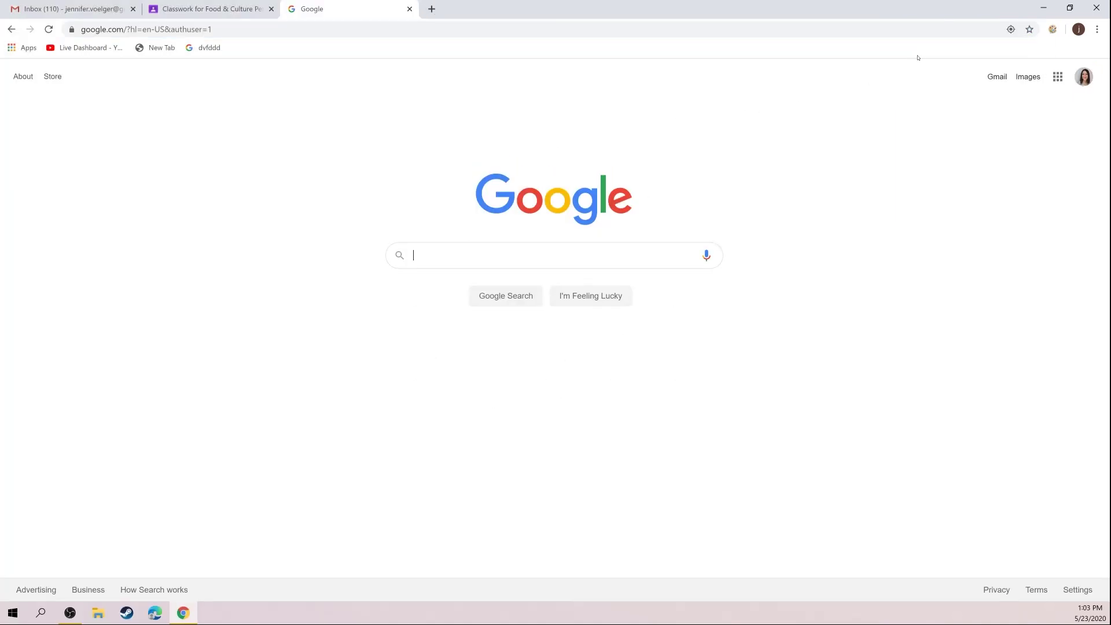
pyautogui.click(1058, 76)
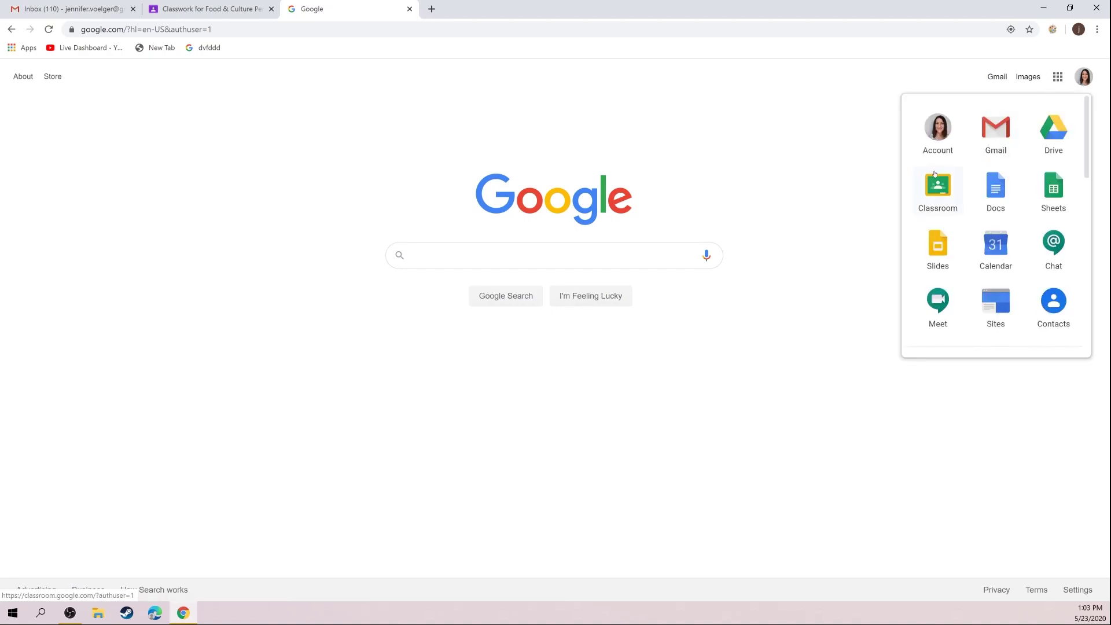
pyautogui.click(942, 189)
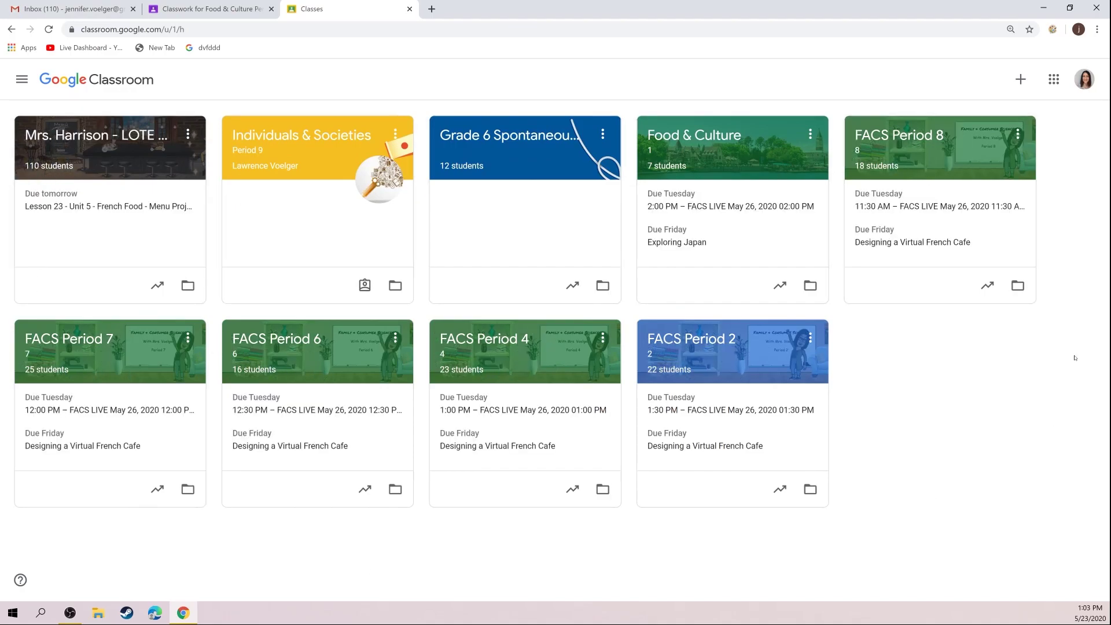
pyautogui.click(748, 367)
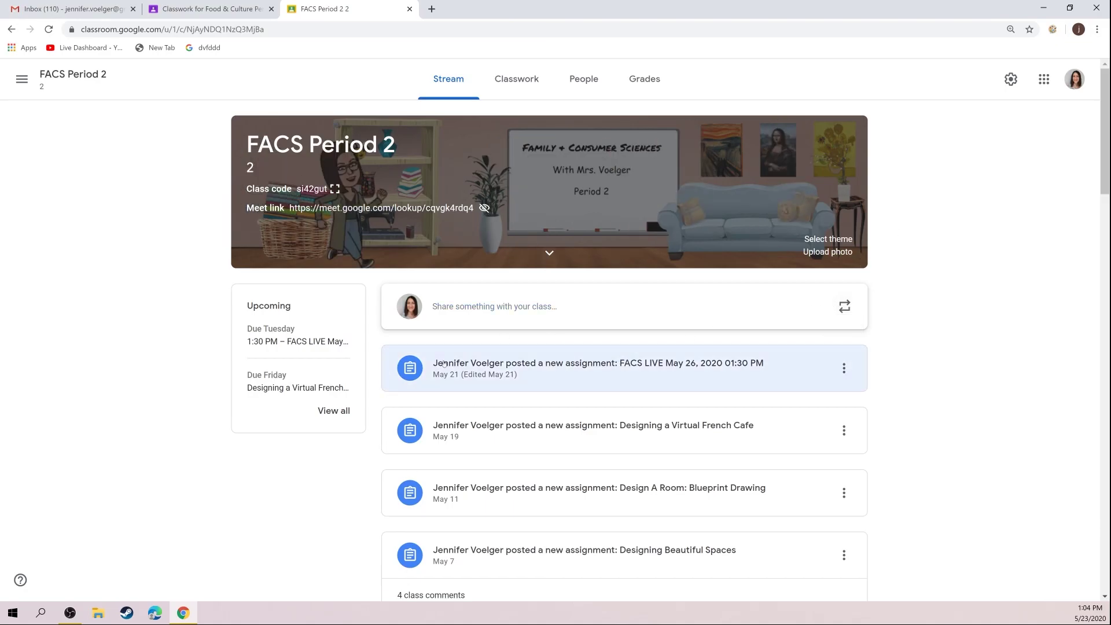
pyautogui.scroll(-3, 454, 535)
pyautogui.scroll(3, 454, 536)
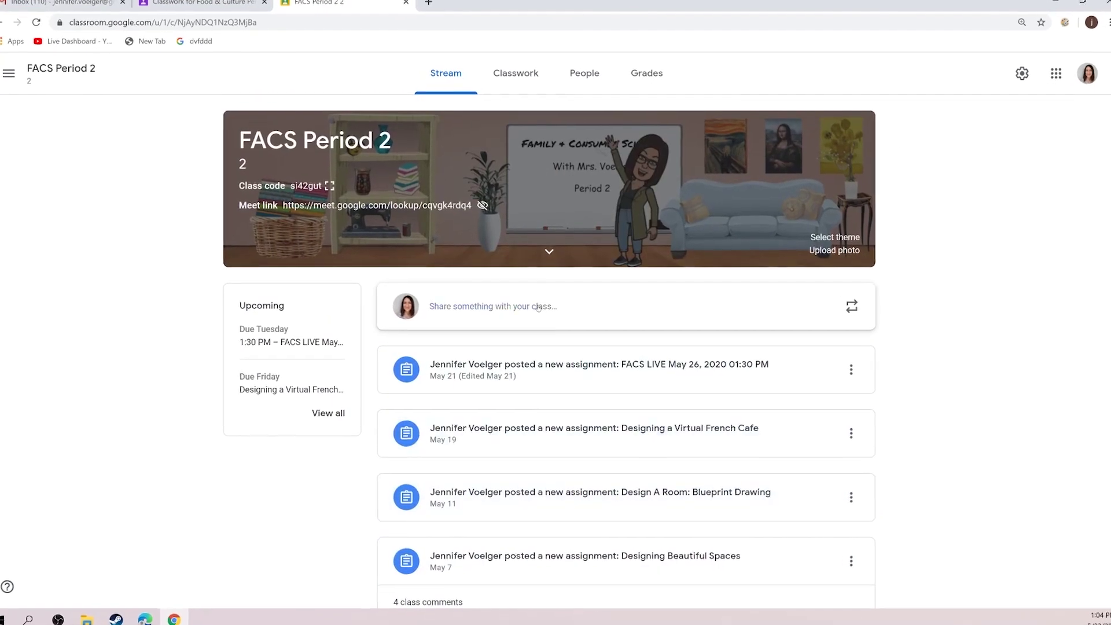
# - Examine how the classwork of FACS Period 2 is organised by topic, from LIVE Class Meeting to Extra Credit
pyautogui.click(521, 62)
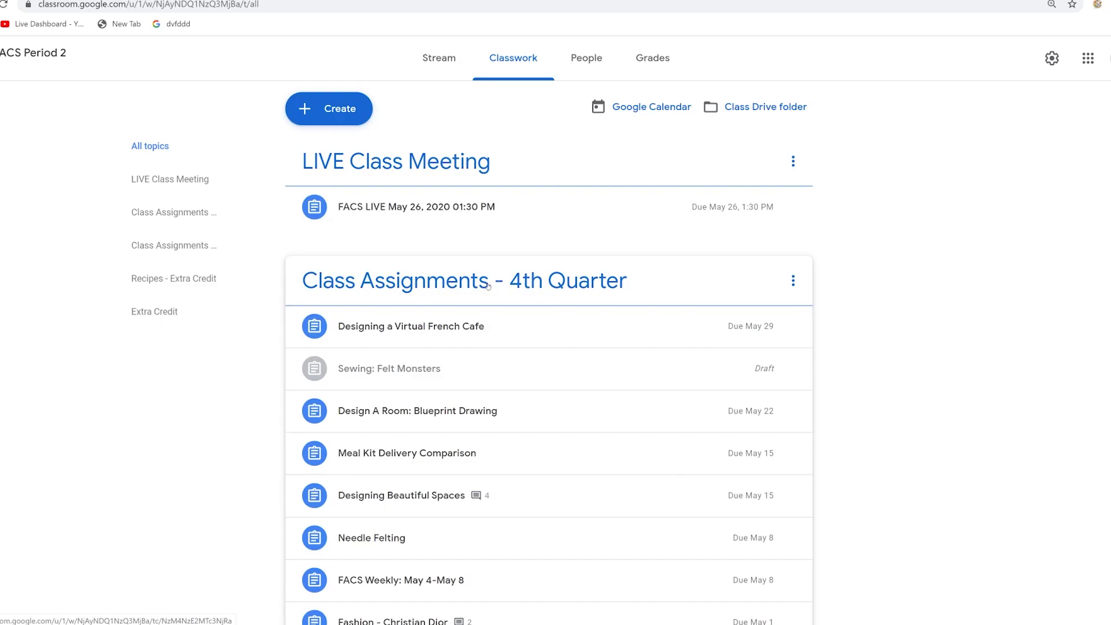
pyautogui.scroll(-8, 488, 286)
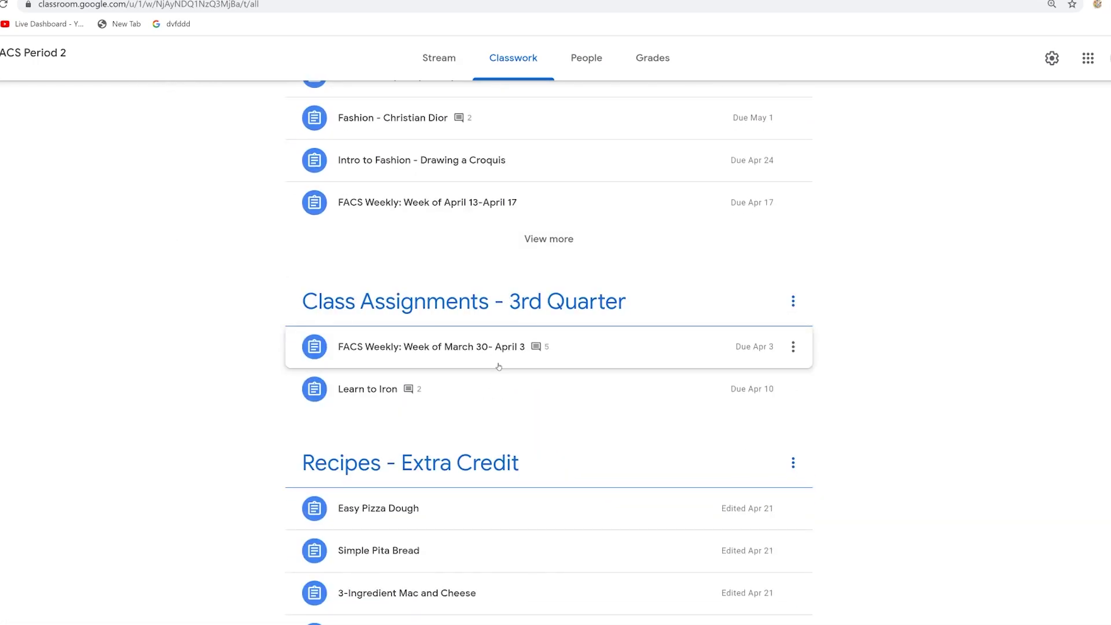
pyautogui.scroll(-3, 499, 366)
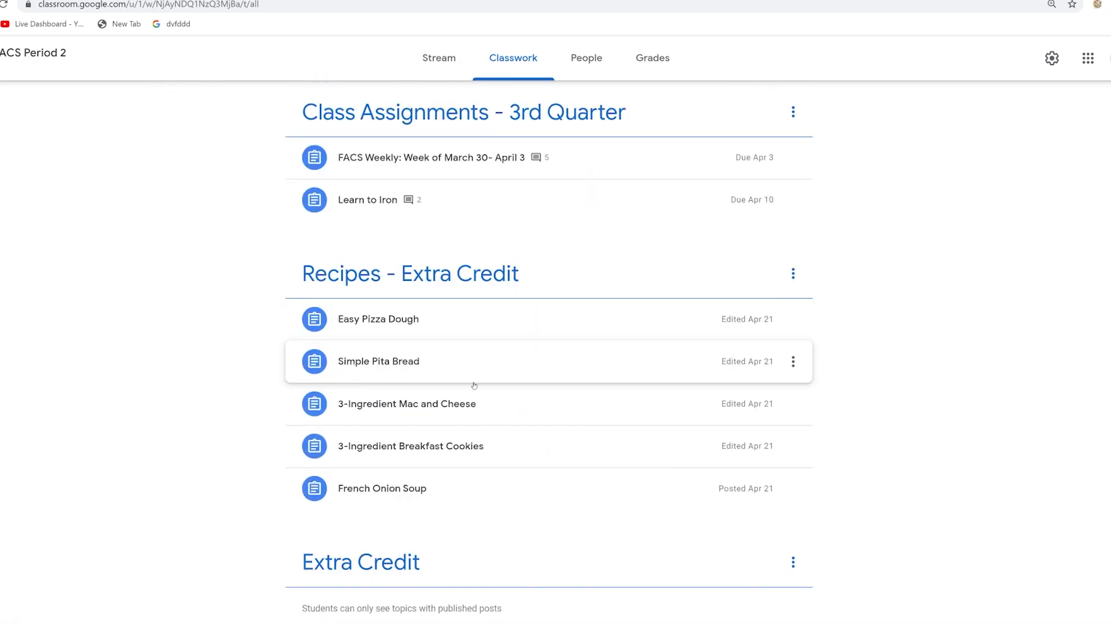
pyautogui.scroll(2, 484, 357)
pyautogui.scroll(-3, 483, 359)
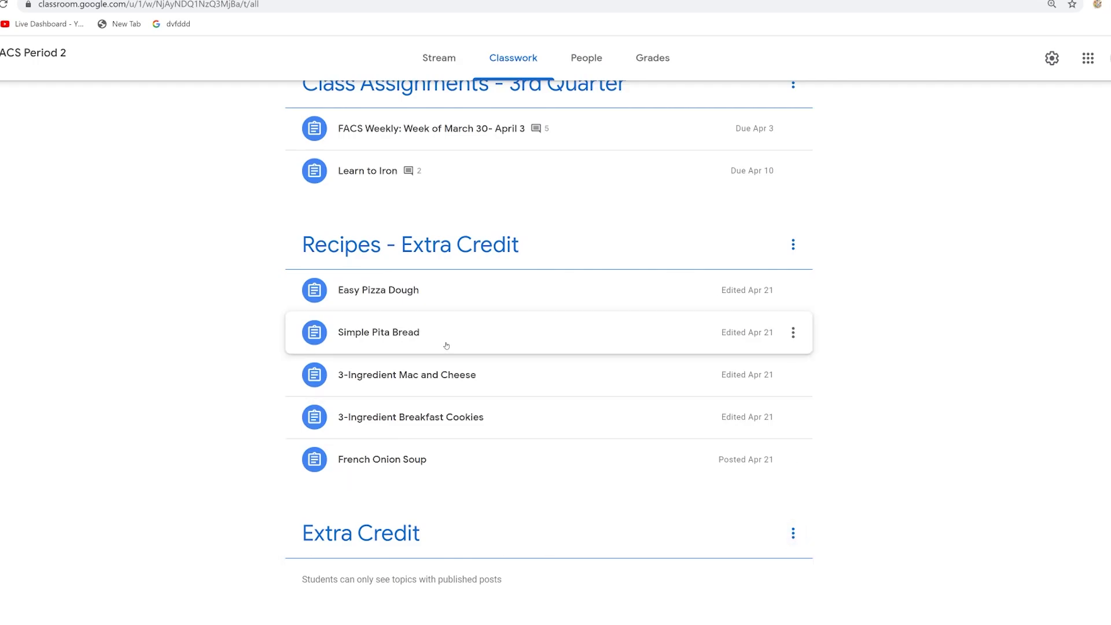
pyautogui.scroll(3, 518, 378)
pyautogui.scroll(8, 518, 379)
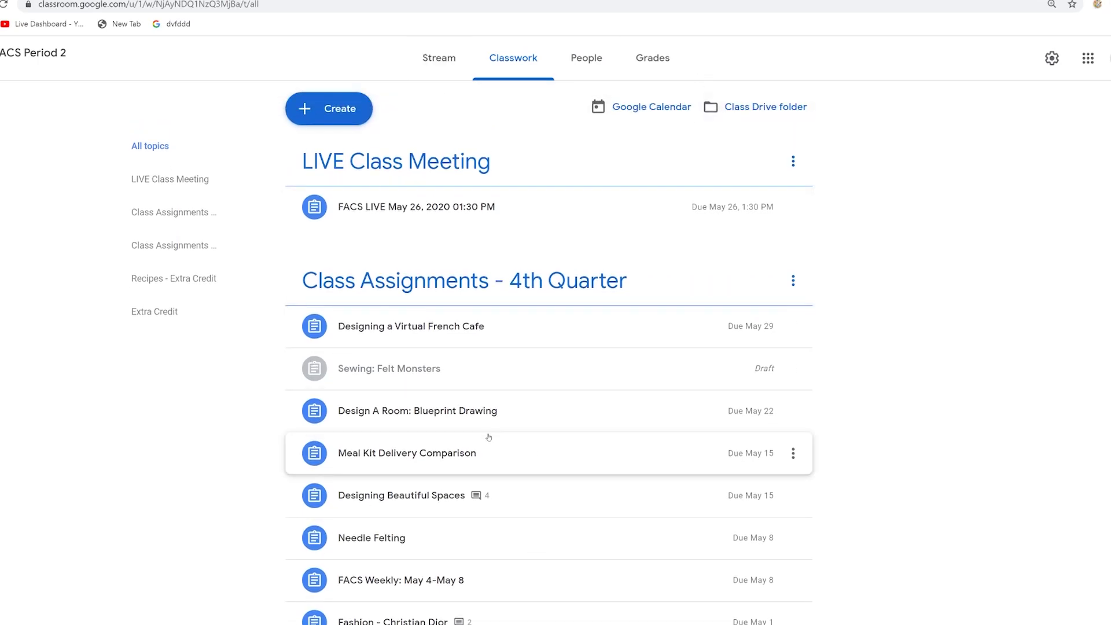
# - Open the Designing a Virtual French Cafe assignment and view its student work and instructions
pyautogui.click(481, 324)
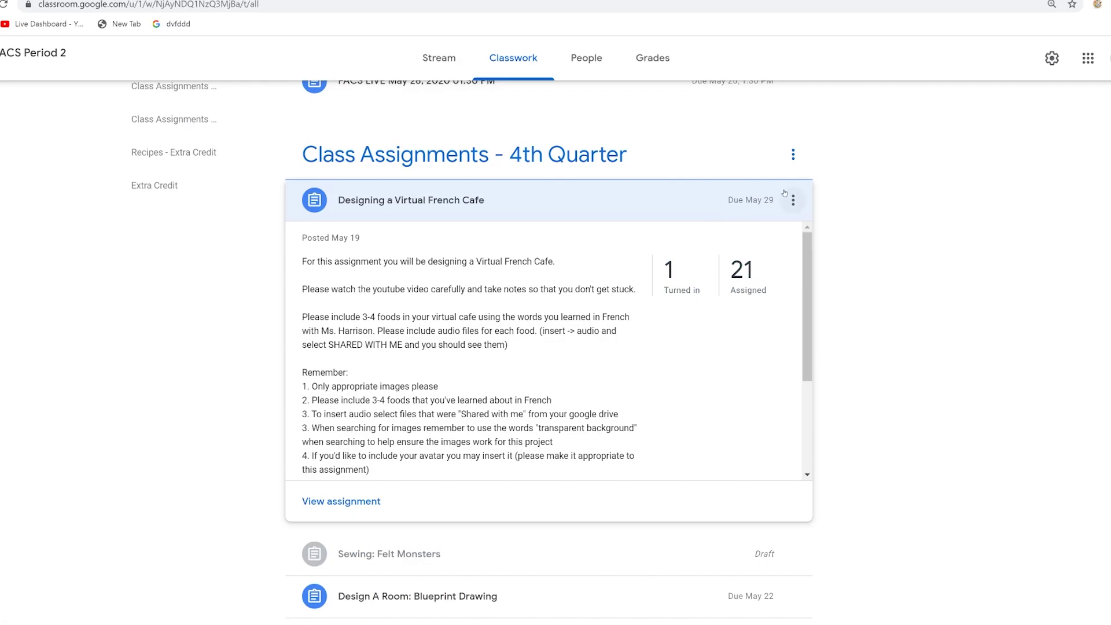
pyautogui.click(342, 501)
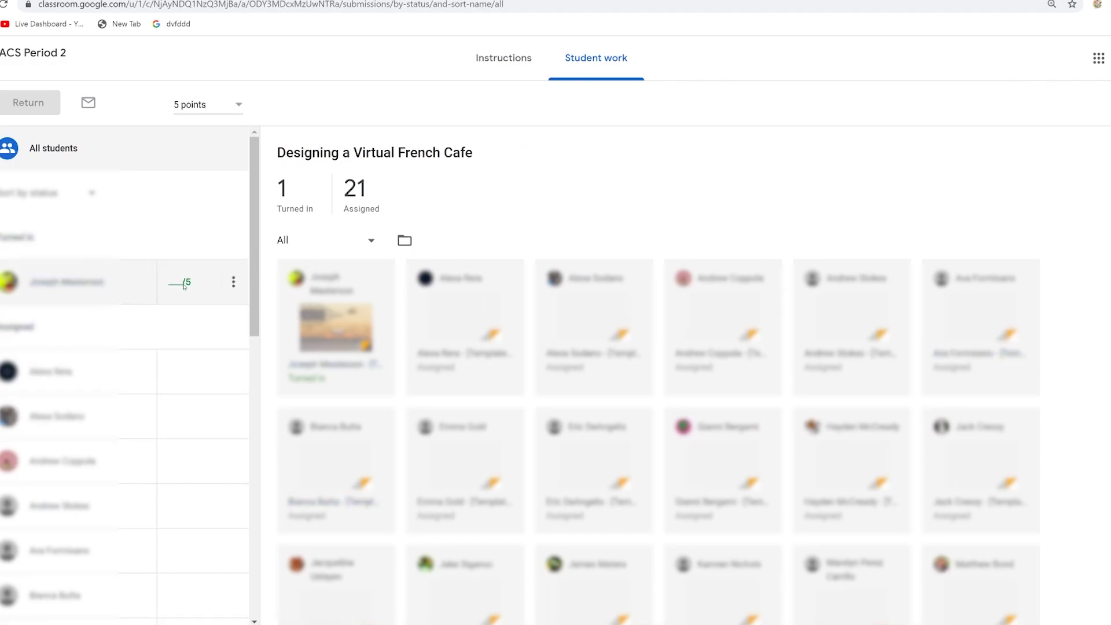
pyautogui.click(509, 68)
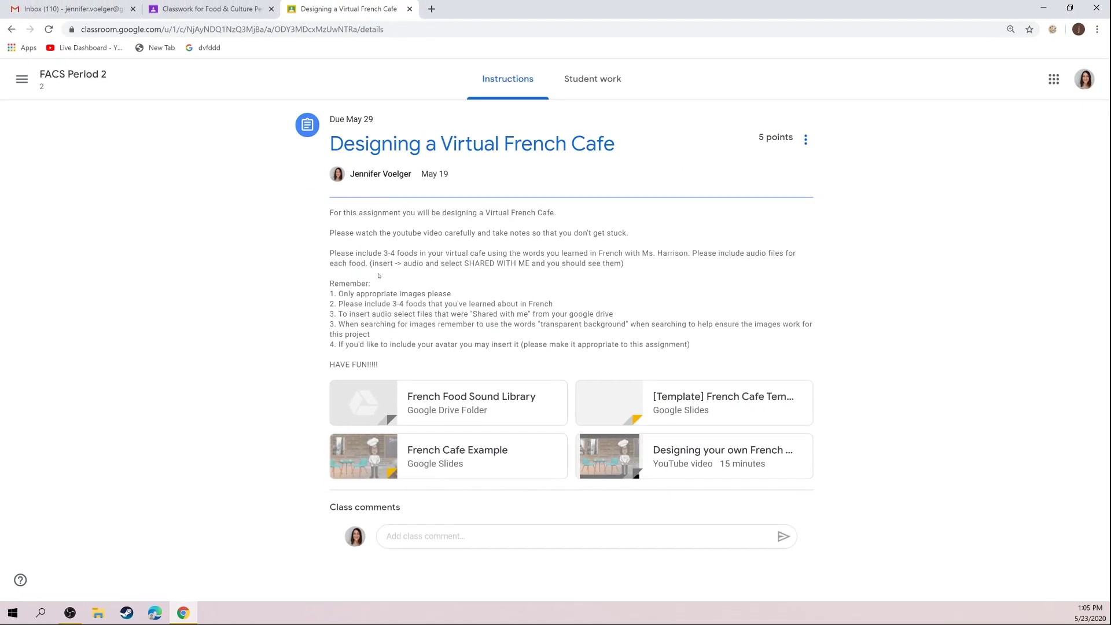
# - Open the Designing a Virtual French Cafe assignment for editing and review its instructions, settings and attached files
pyautogui.click(805, 139)
pyautogui.click(790, 166)
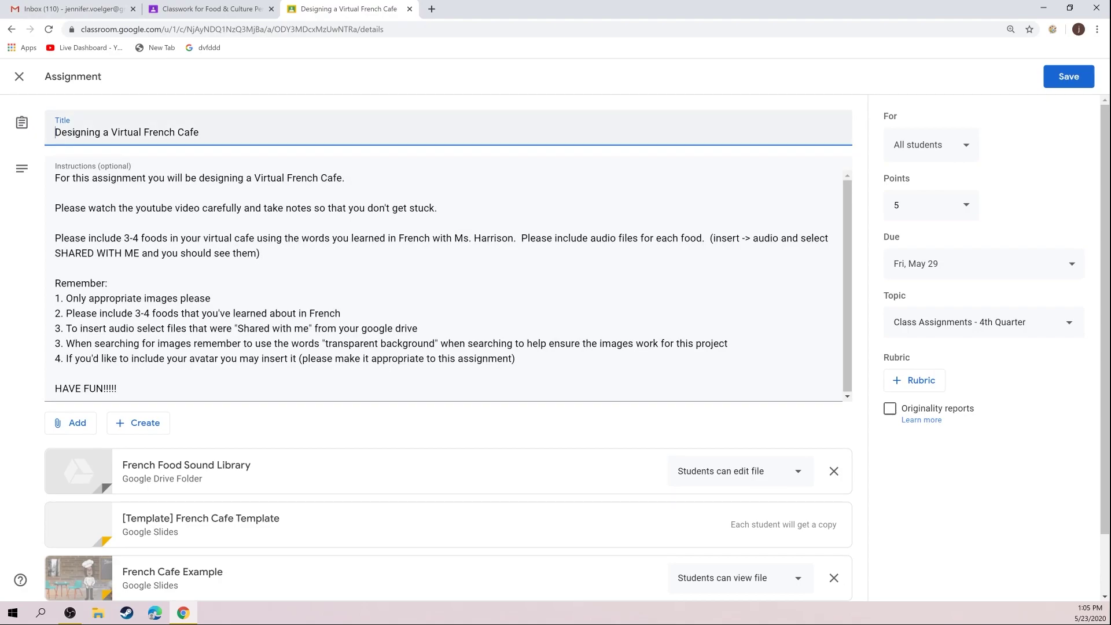
pyautogui.press('Tab')
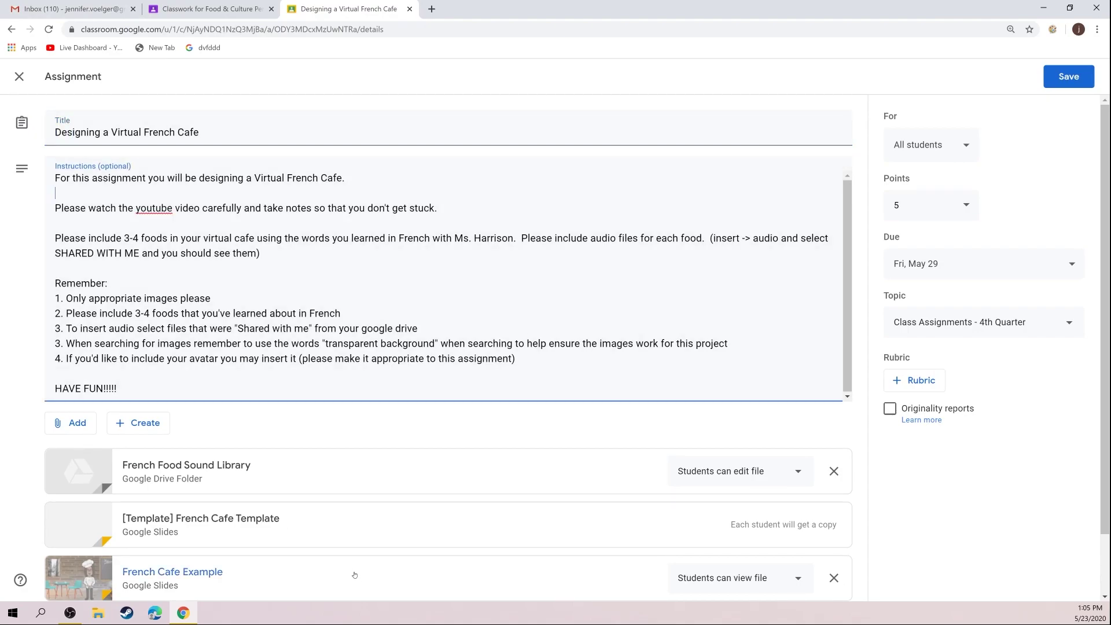
pyautogui.scroll(-1, 311, 505)
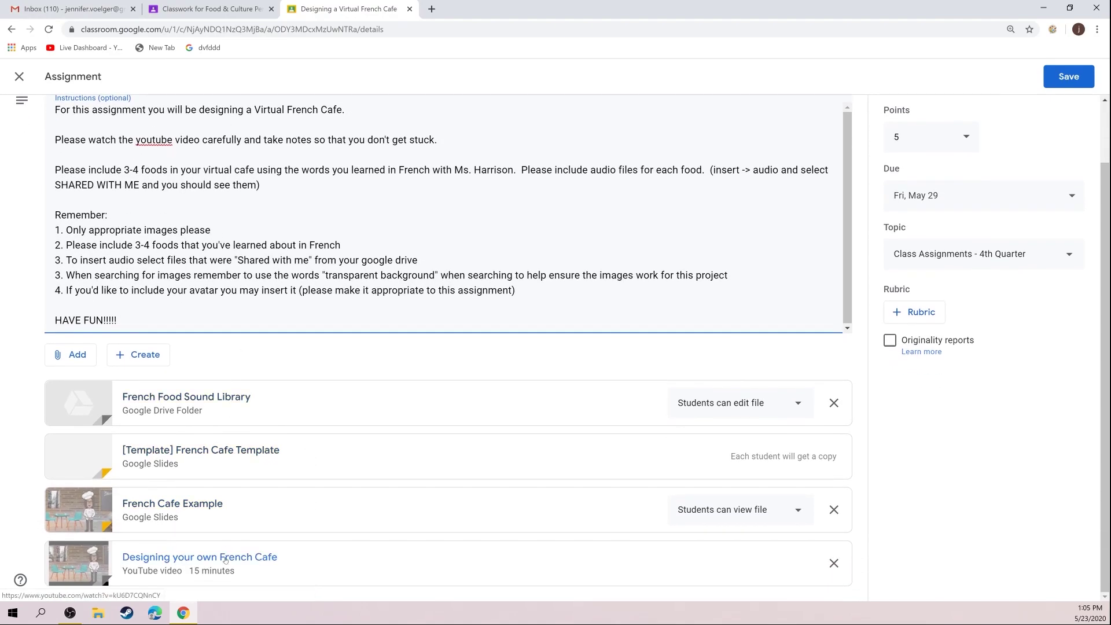
pyautogui.scroll(1, 916, 230)
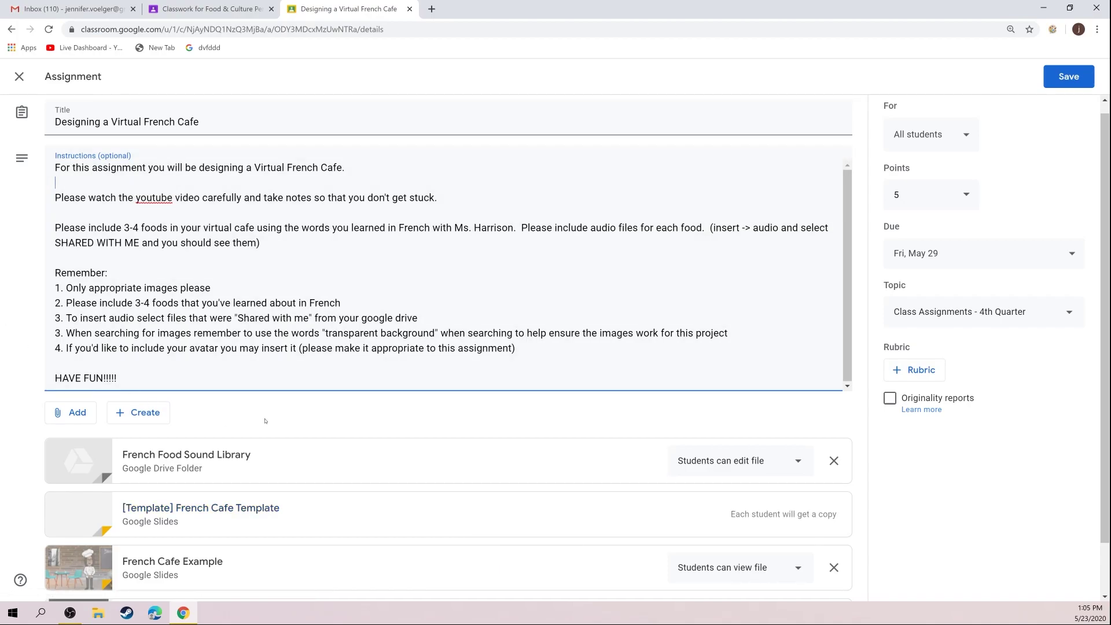
pyautogui.scroll(-1, 265, 421)
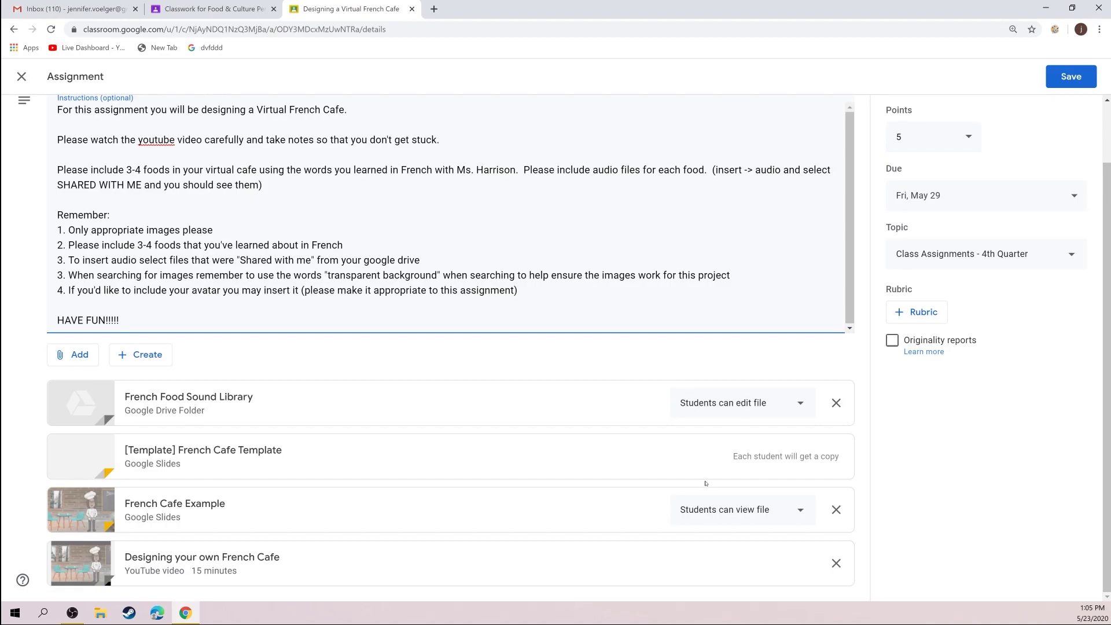
# - Highlight the French Cafe Template's per-student copy setting for viewing and save the assignment
pyautogui.moveTo(738, 458); pyautogui.dragTo(905, 468)
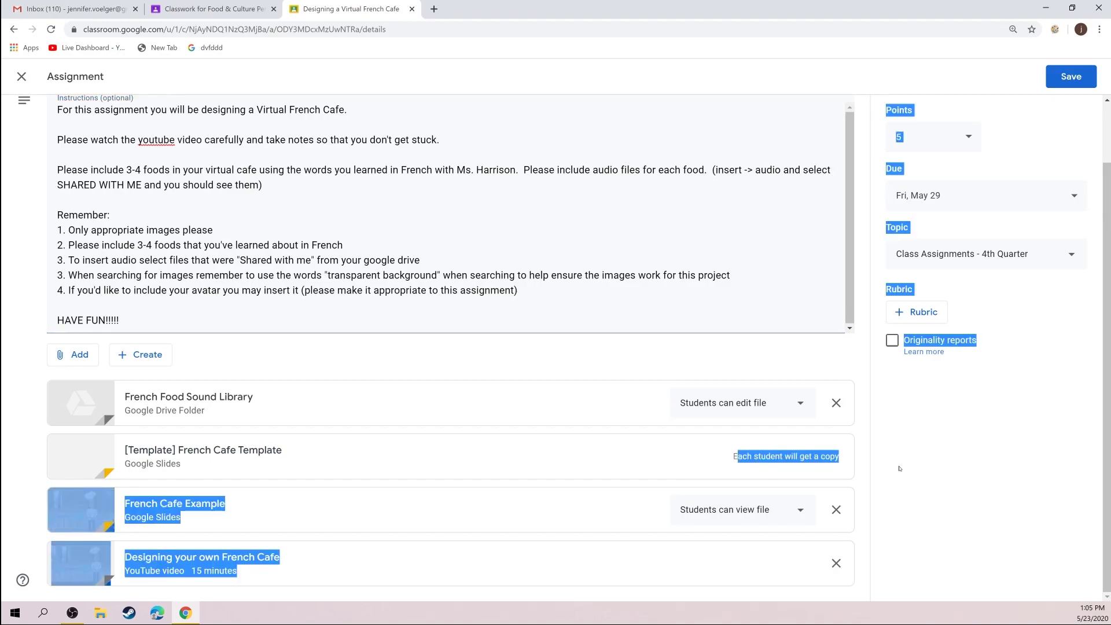
pyautogui.click(746, 450)
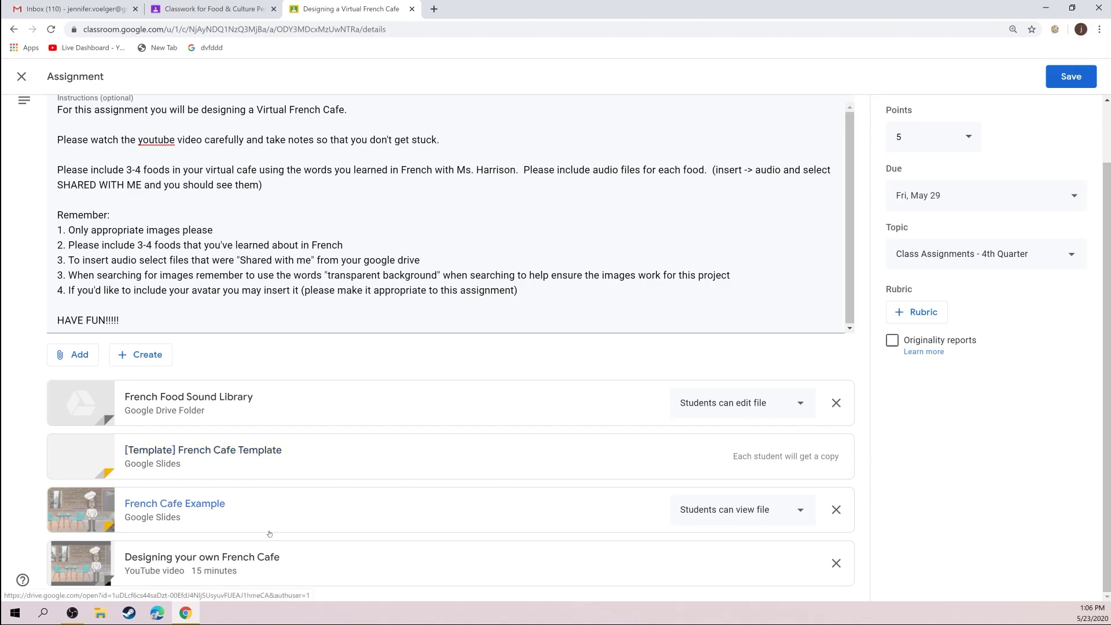
pyautogui.click(1069, 77)
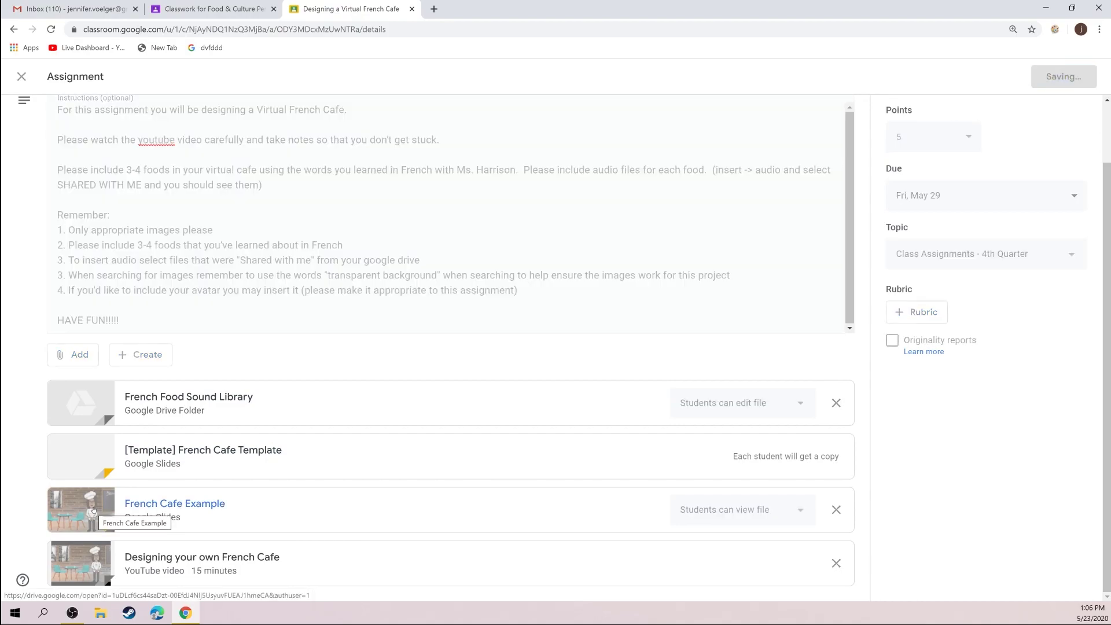